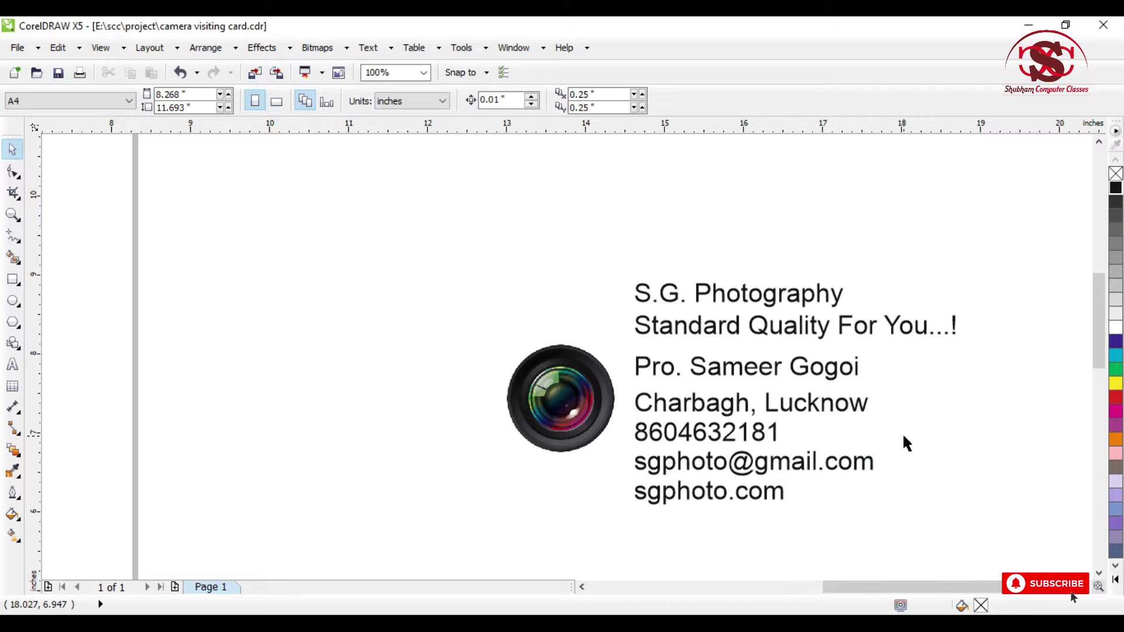
Set the page size to 3.5 inches wide and 2.2 inches high
scroll(748, 389, down, 2)
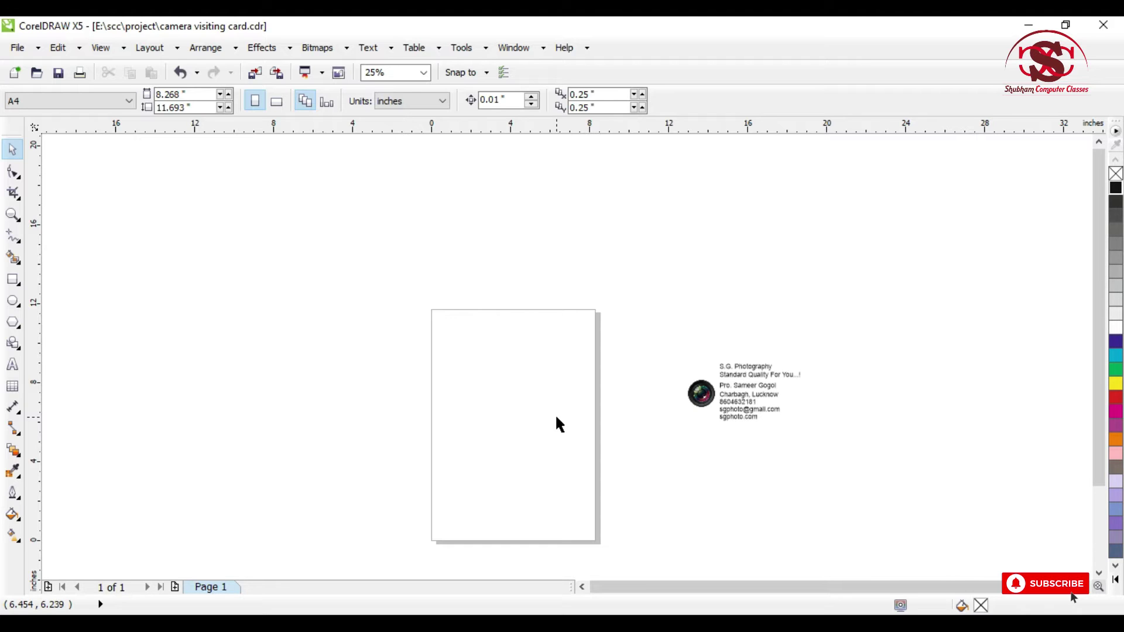
click(191, 93)
key(BackSpace)
key(Return)
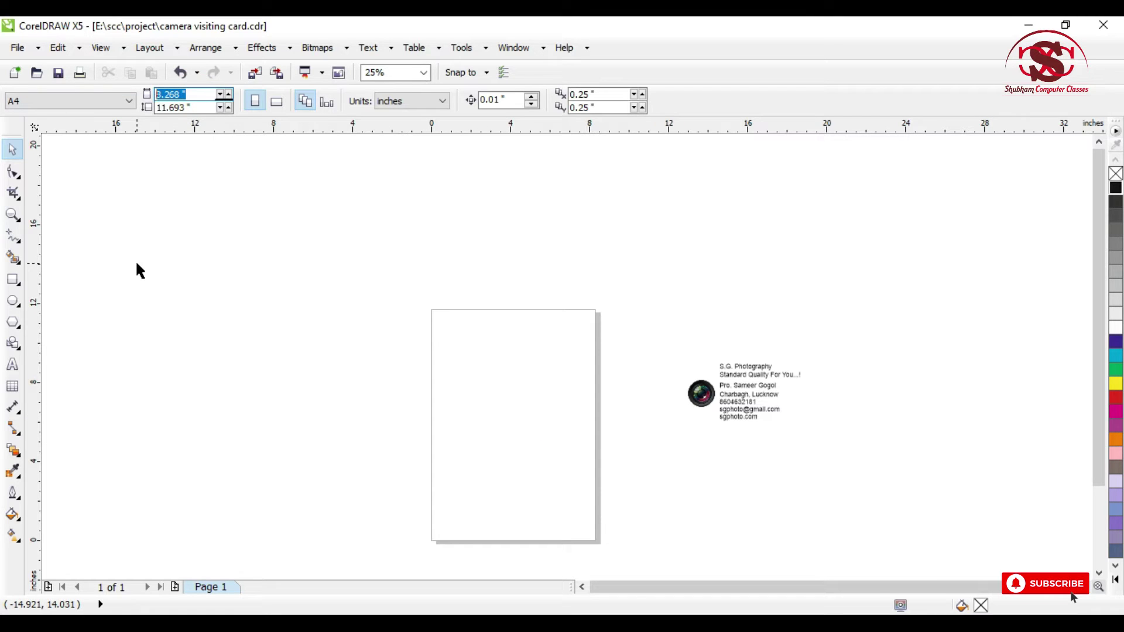
text(3.5)
key(Tab)
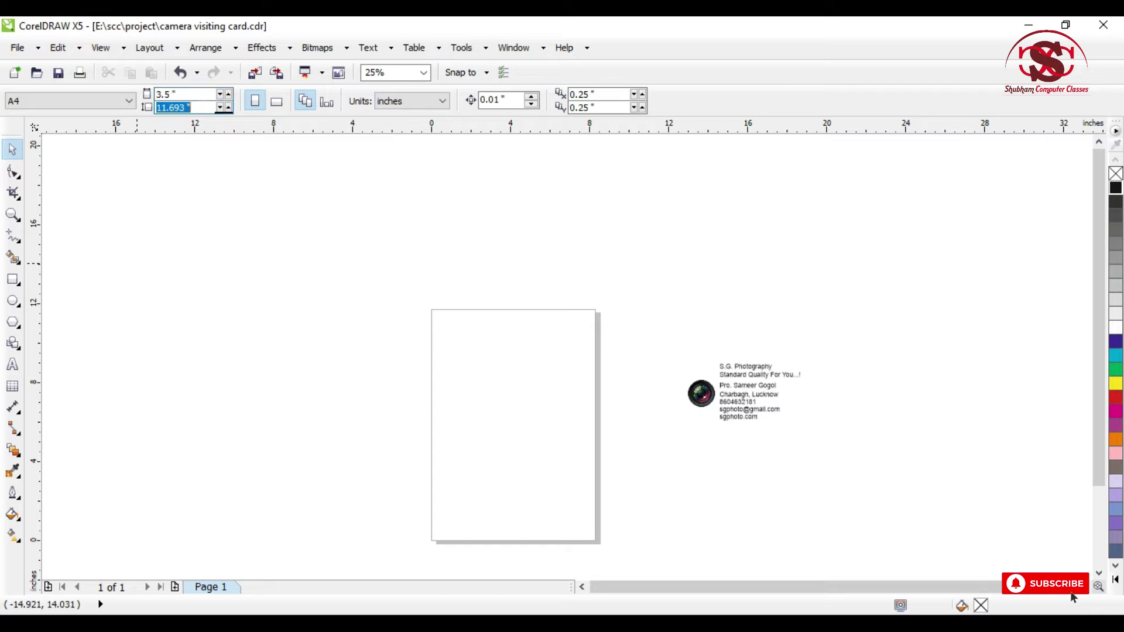
text(2.2)
key(Return)
scroll(556, 477, up, 1)
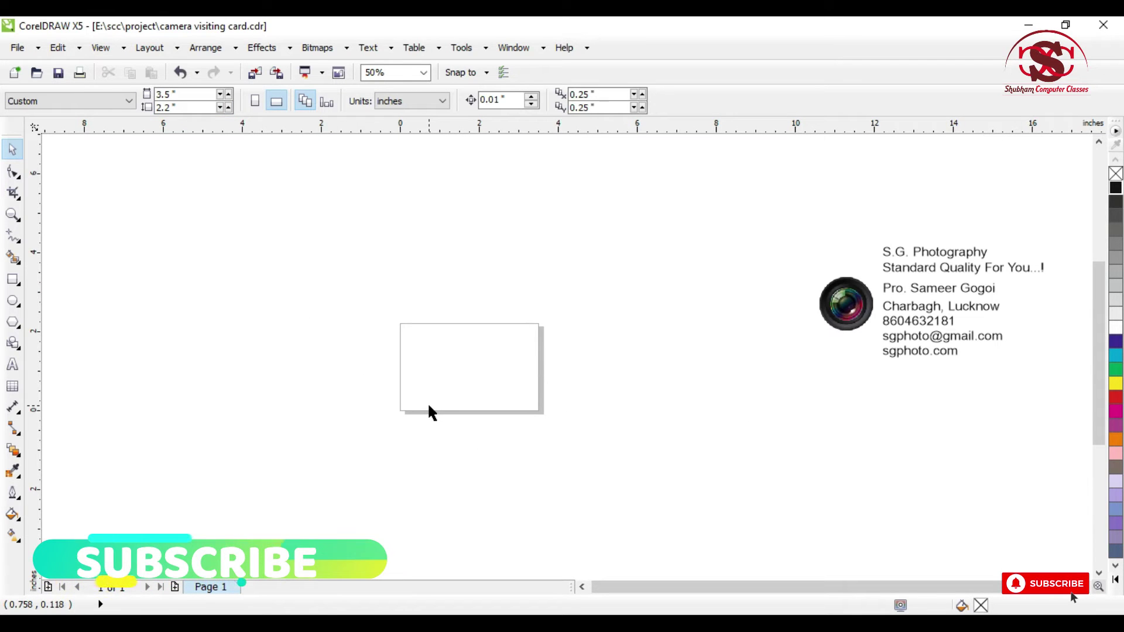
Move the lens picture and all the contact text beside the page and scale them down together to slightly over half size
scroll(439, 392, up, 1)
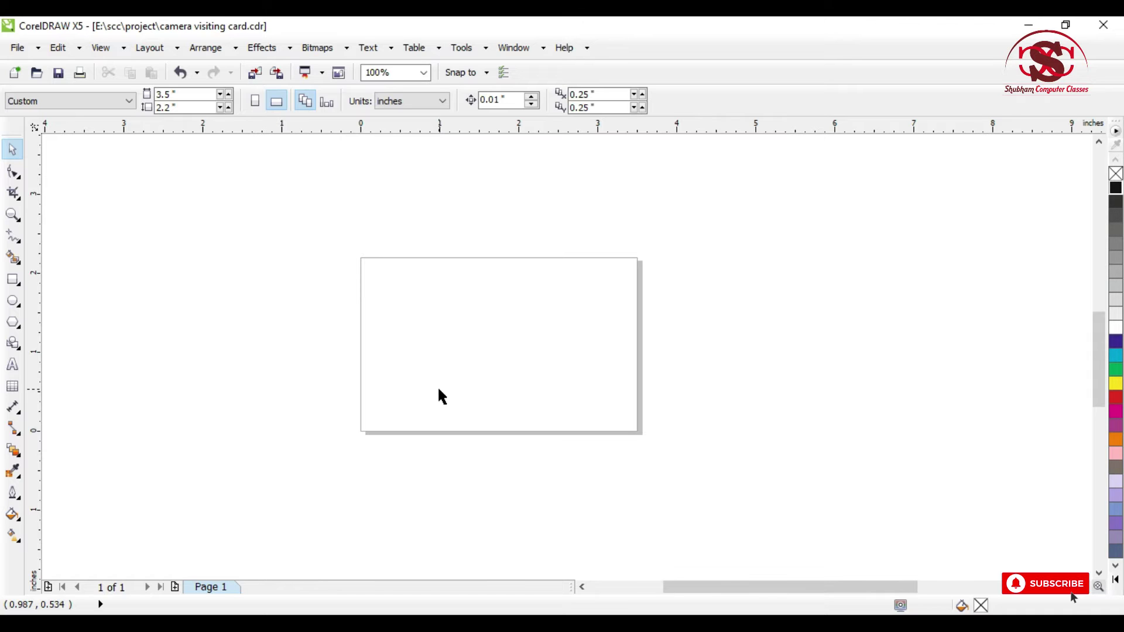
scroll(424, 405, down, 1)
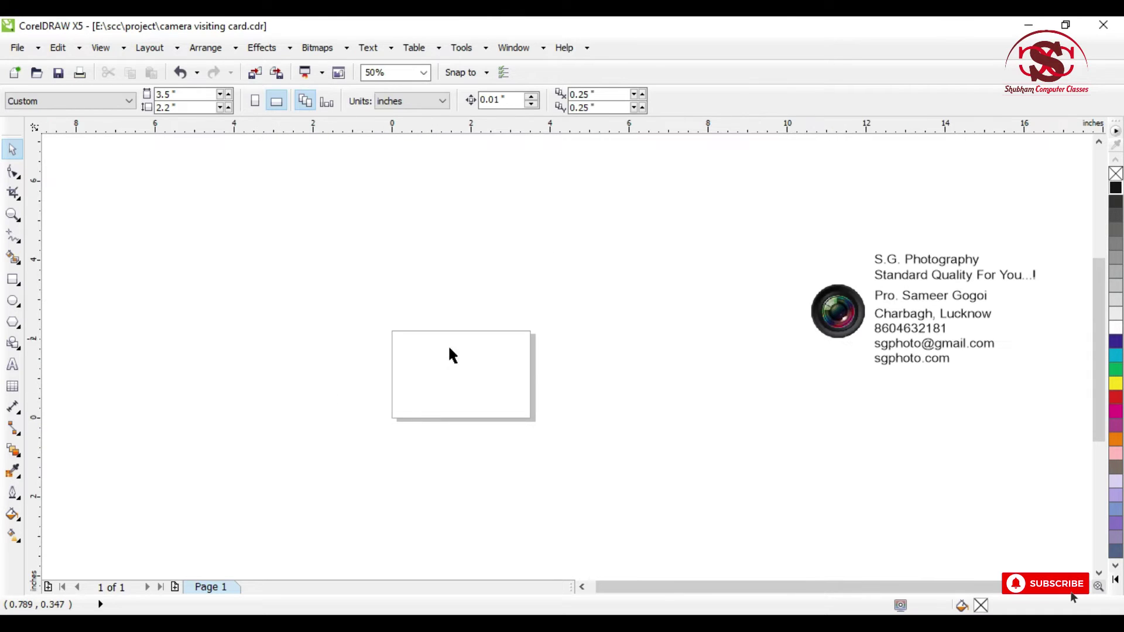
drag(729, 215, 1083, 404)
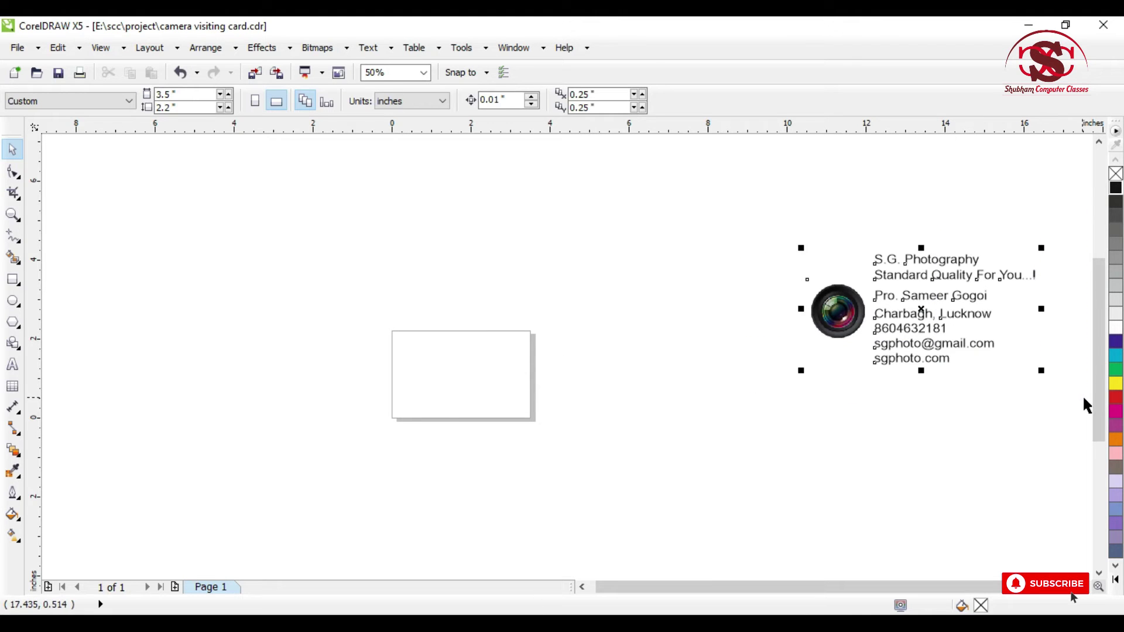
drag(843, 316, 584, 382)
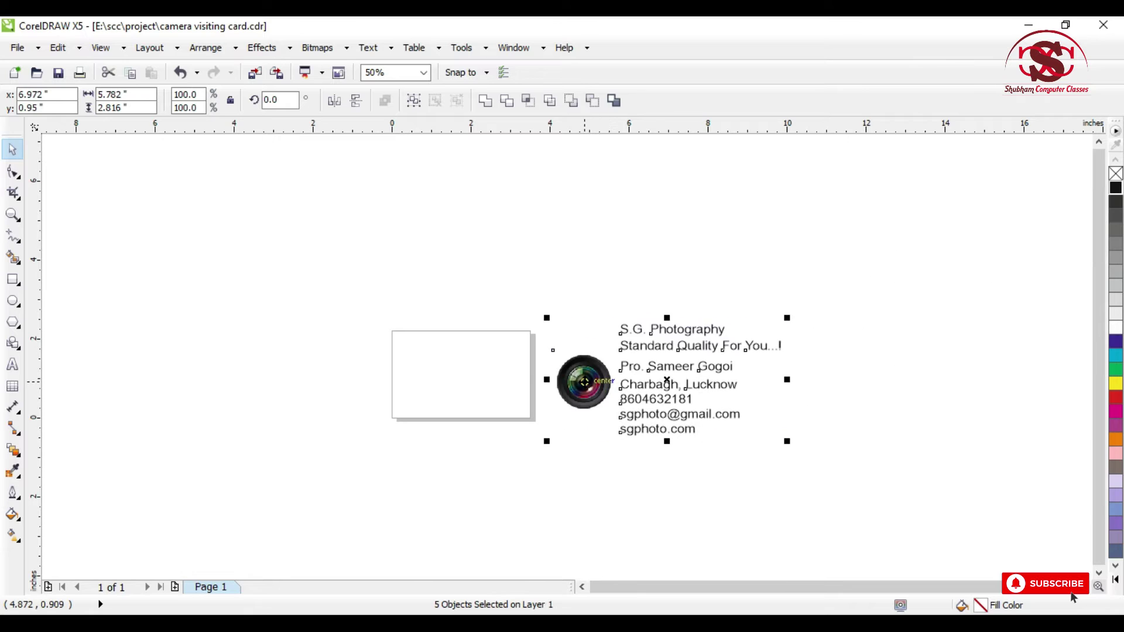
scroll(584, 381, up, 1)
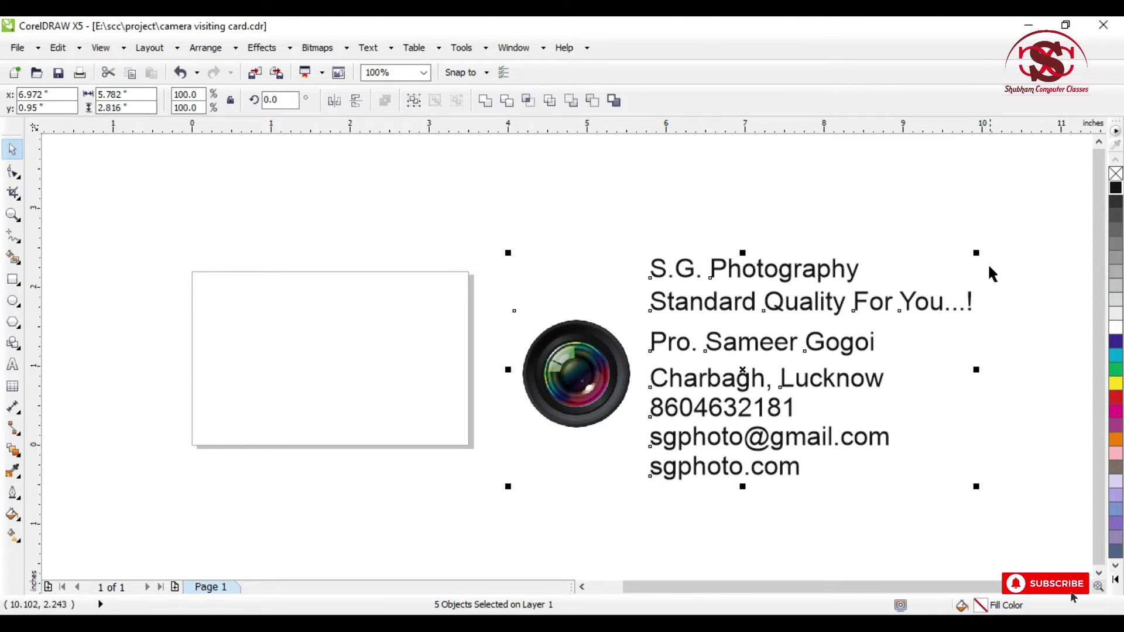
drag(976, 253, 790, 353)
click(53, 313)
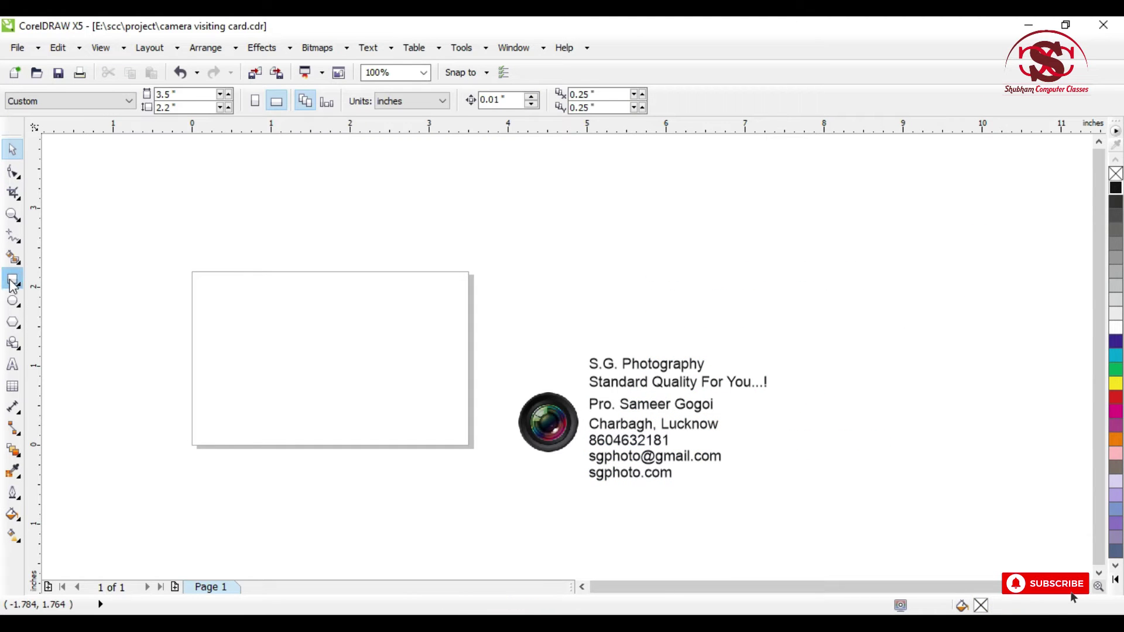
Create a rectangle covering the whole page and fill it with black from the palette
double_click(13, 279)
click(14, 150)
scroll(179, 338, up, 2)
scroll(421, 309, down, 1)
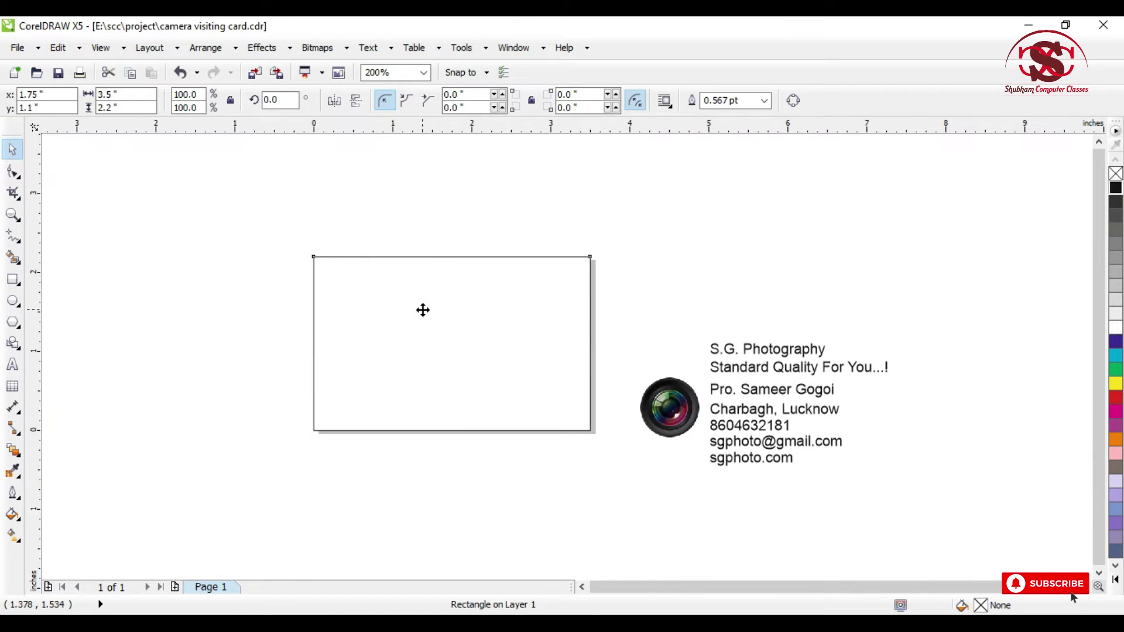
scroll(406, 318, up, 1)
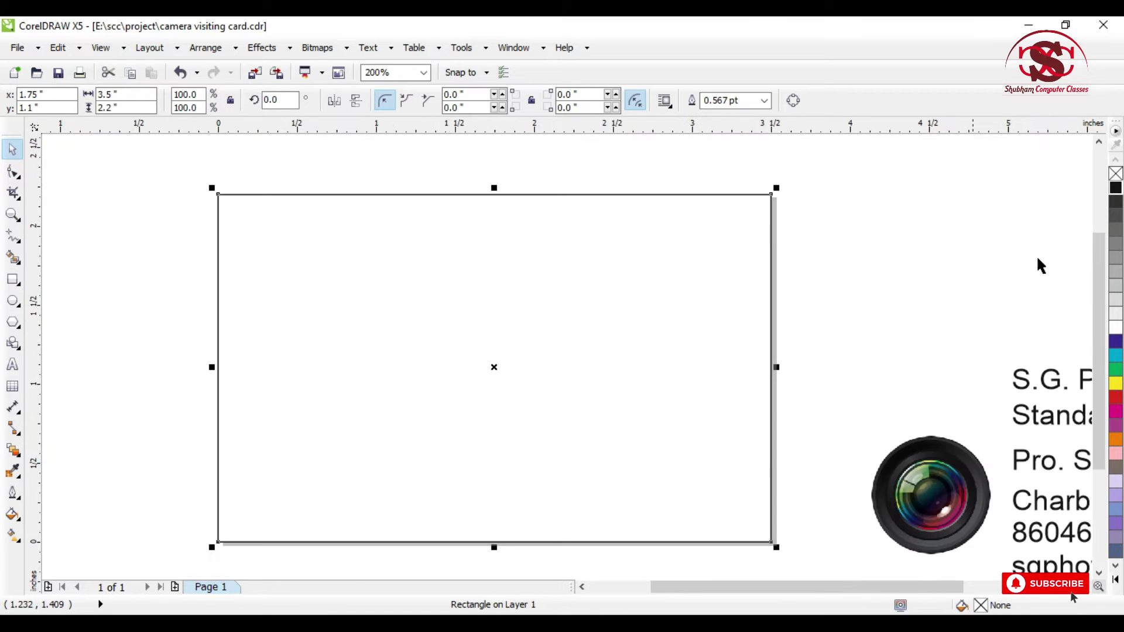
click(1114, 188)
scroll(288, 245, up, 1)
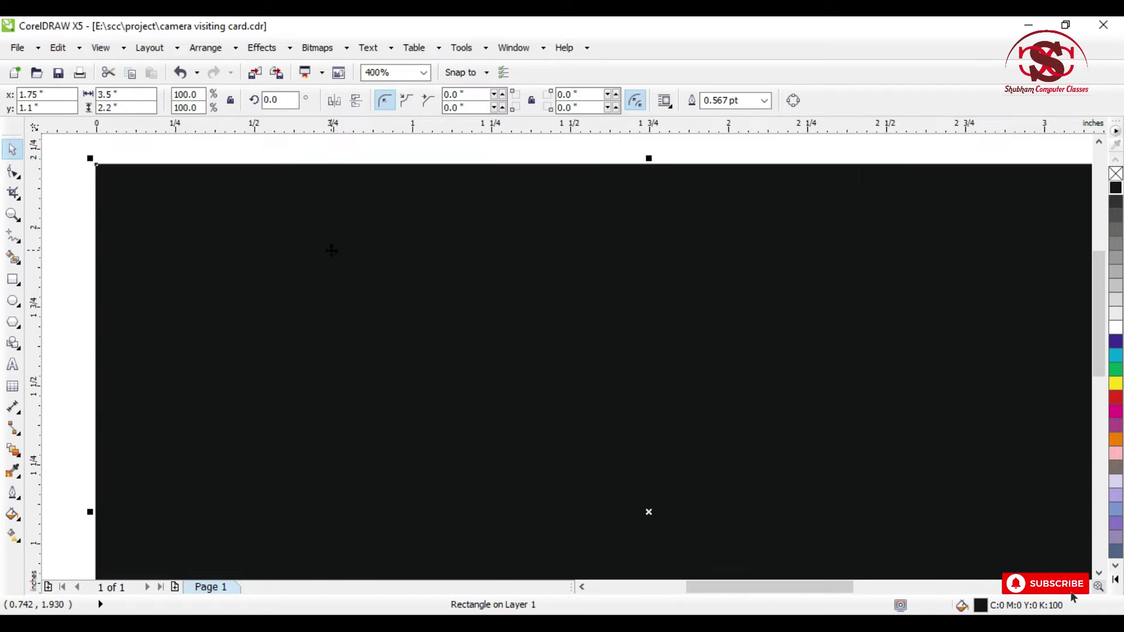
Change the page rectangle's uniform fill to a rich black with CMYK values C 50, M 50, Y 50, K 100
scroll(331, 252, down, 1)
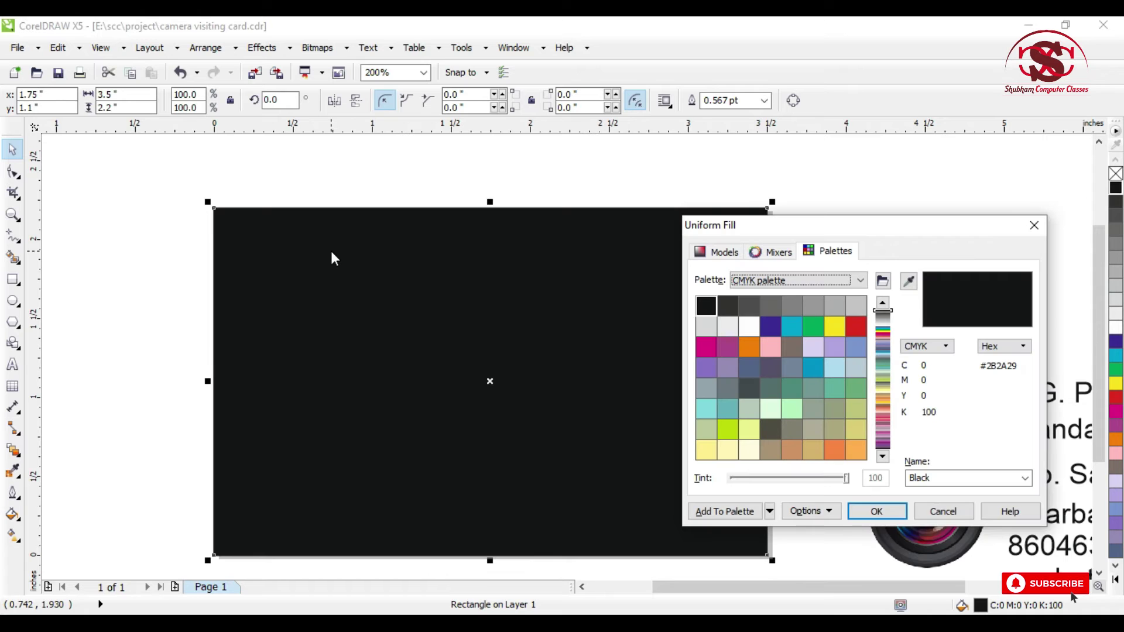
drag(799, 231, 485, 265)
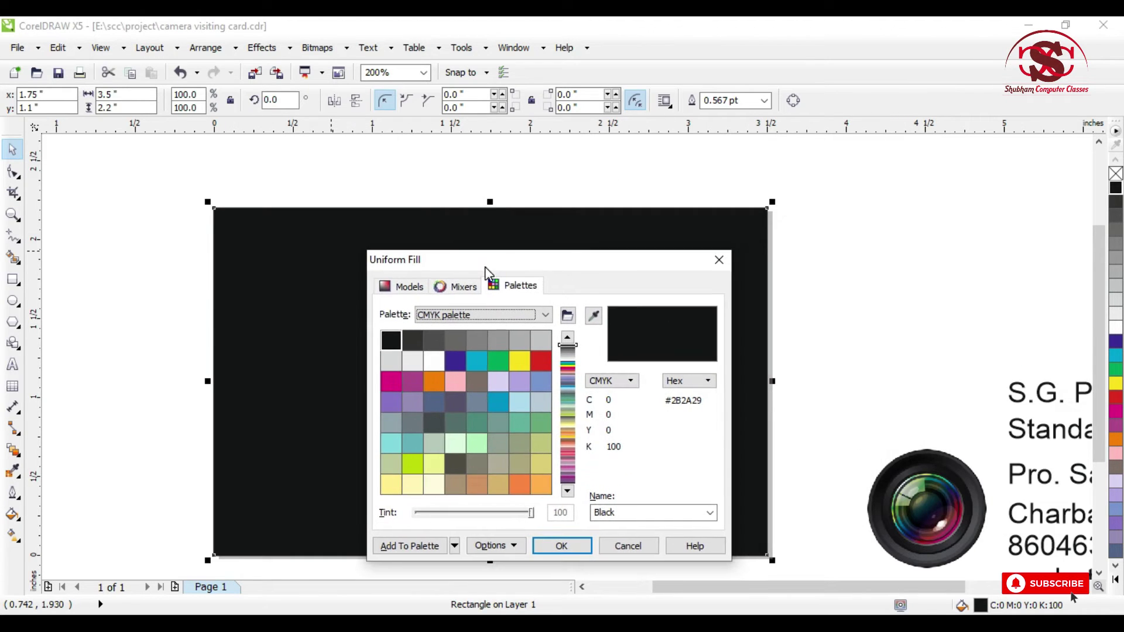
click(408, 289)
drag(511, 264, 575, 156)
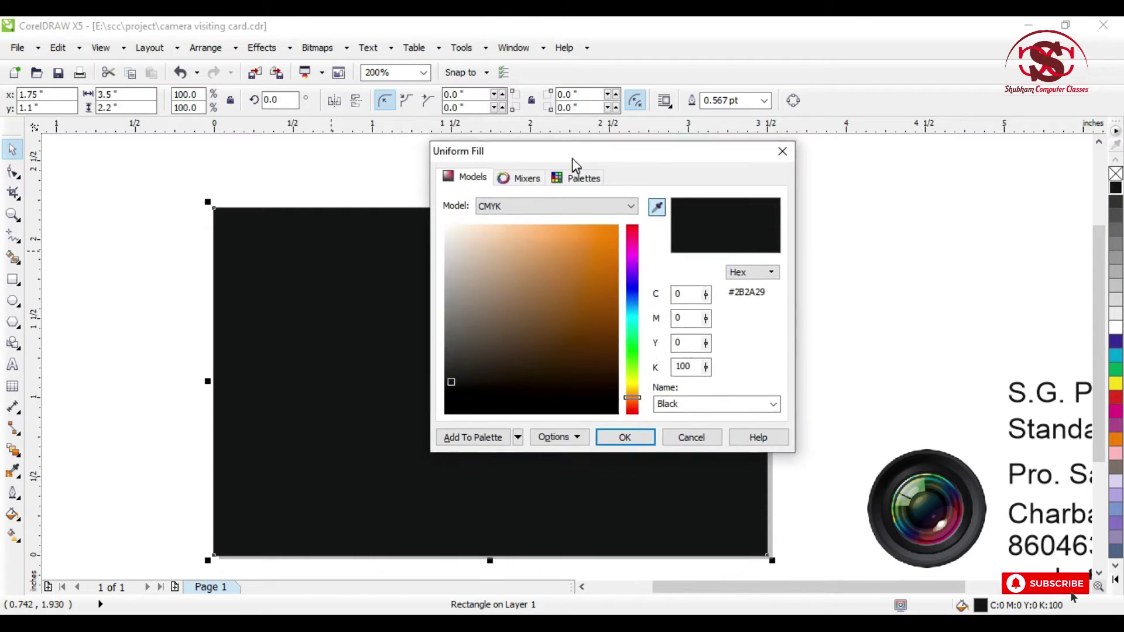
double_click(682, 293)
text(50)
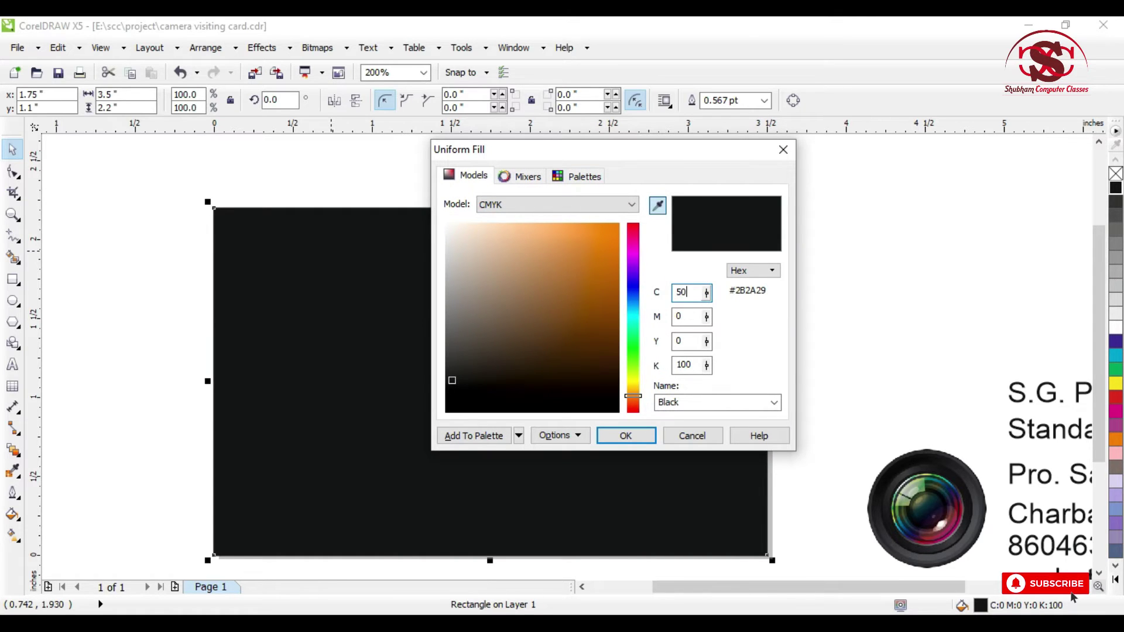
key(Tab)
text(50)
key(Tab)
text(50)
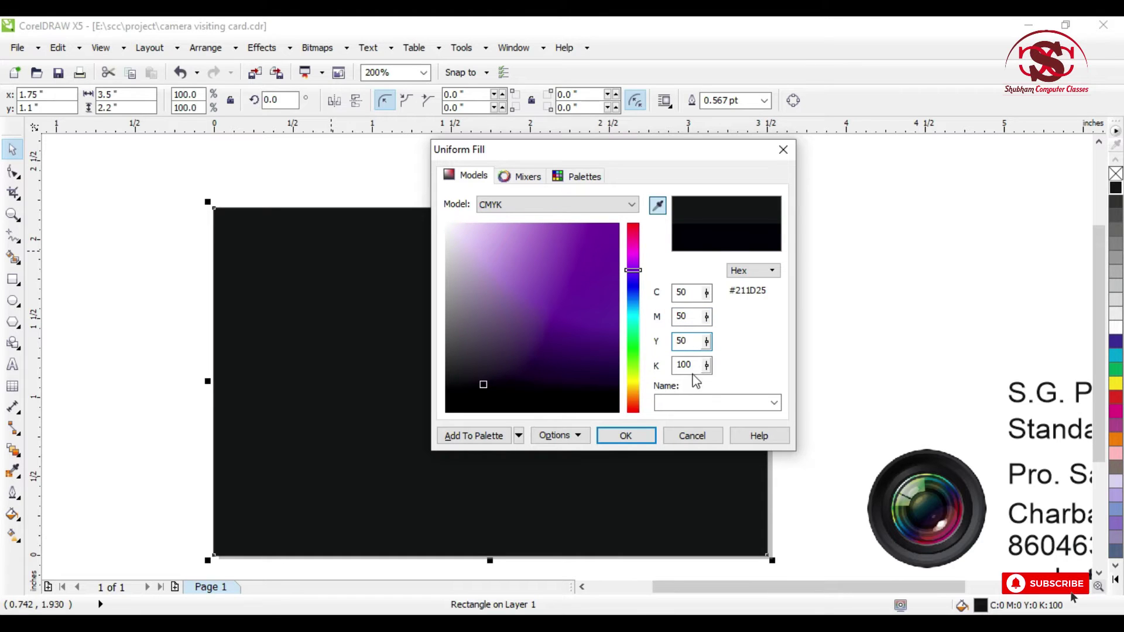
click(625, 436)
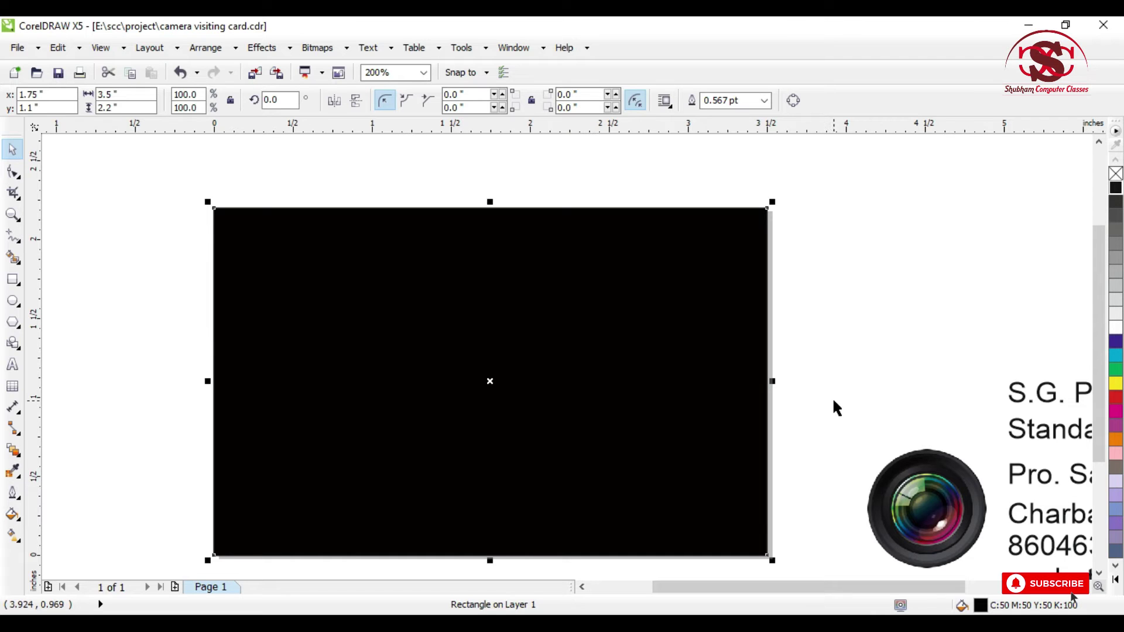
Place the lens picture in the card's upper-right area and enlarge it to about 1.05 inches square
drag(955, 529, 717, 323)
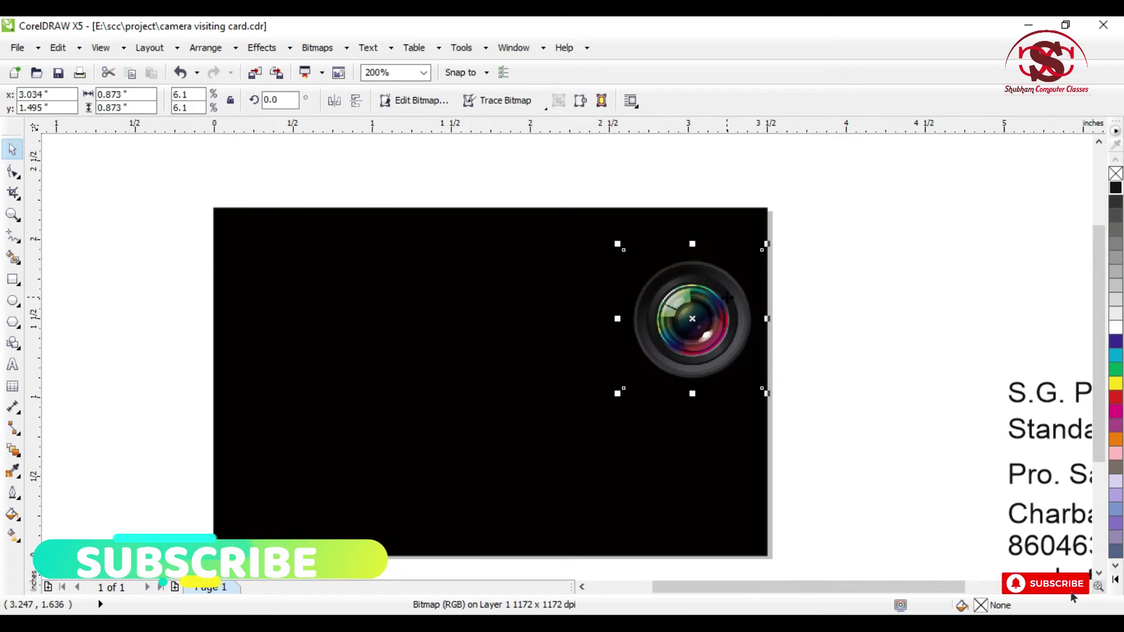
scroll(717, 323, up, 1)
drag(801, 198, 826, 172)
scroll(761, 240, down, 1)
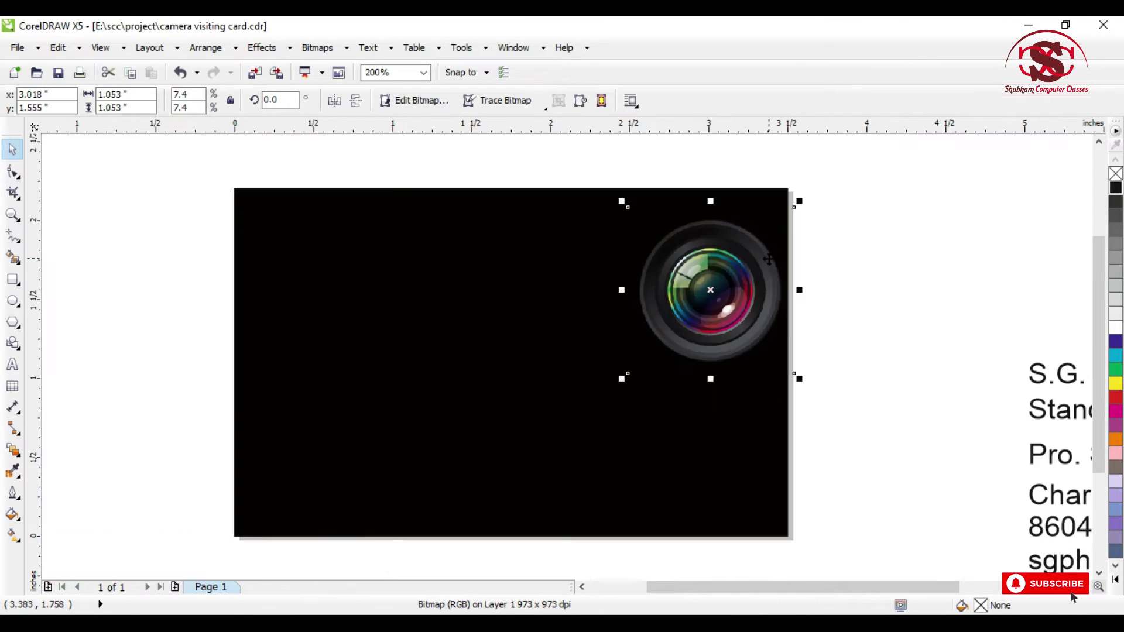
click(892, 359)
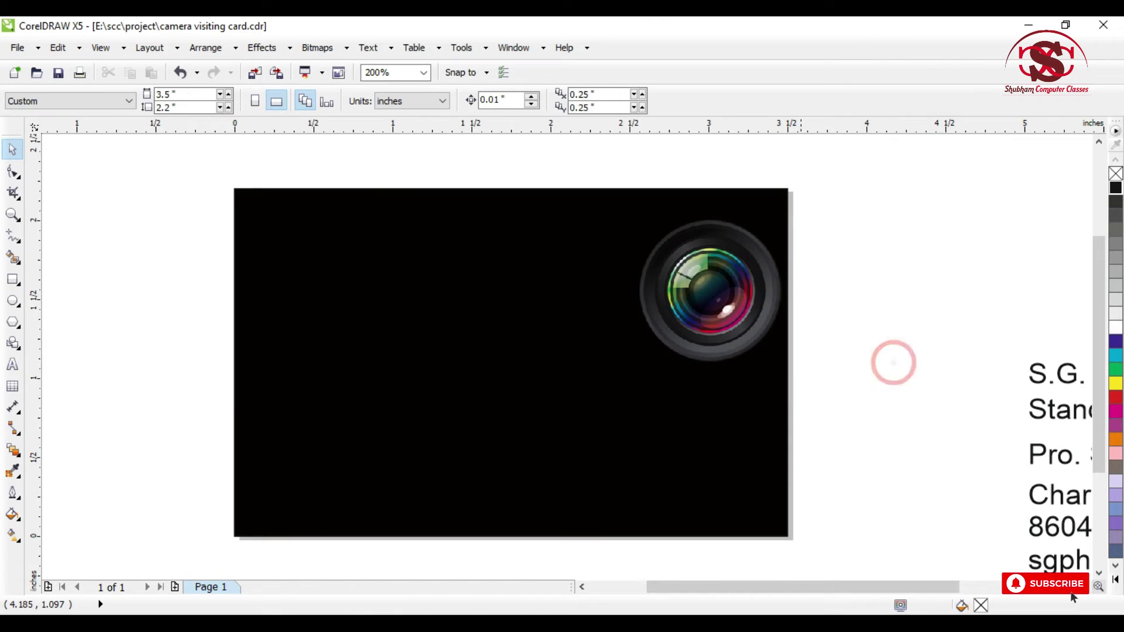
Draw a horizontal bar about 3.17 by 0.51 inches from the card's left edge to the lens and fill it with cyan
click(13, 280)
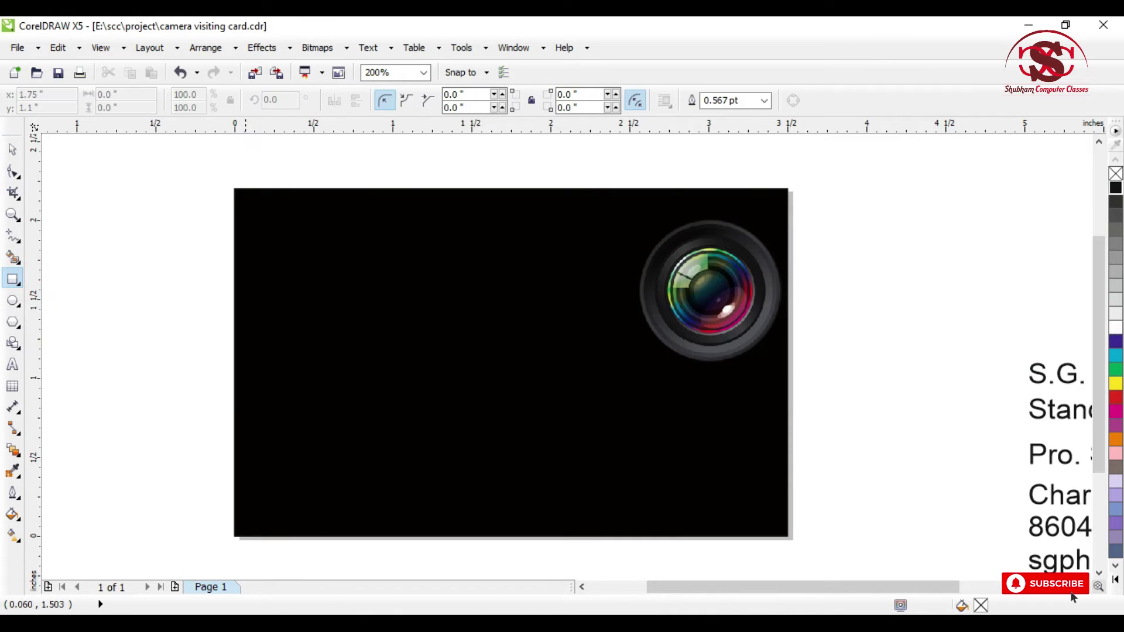
drag(234, 258, 735, 338)
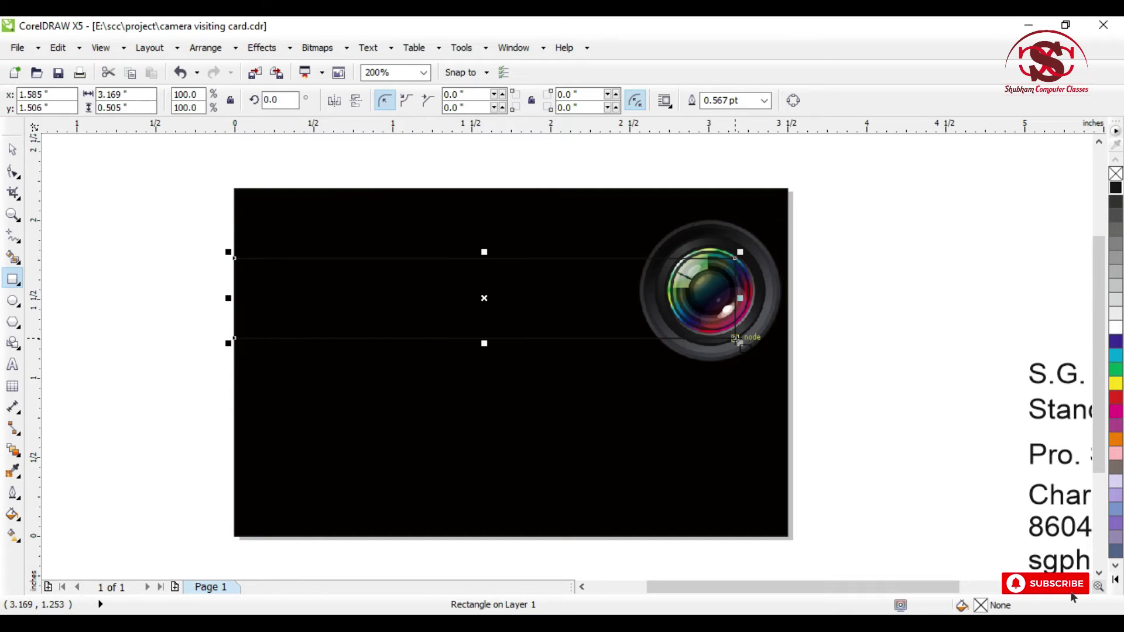
click(1115, 355)
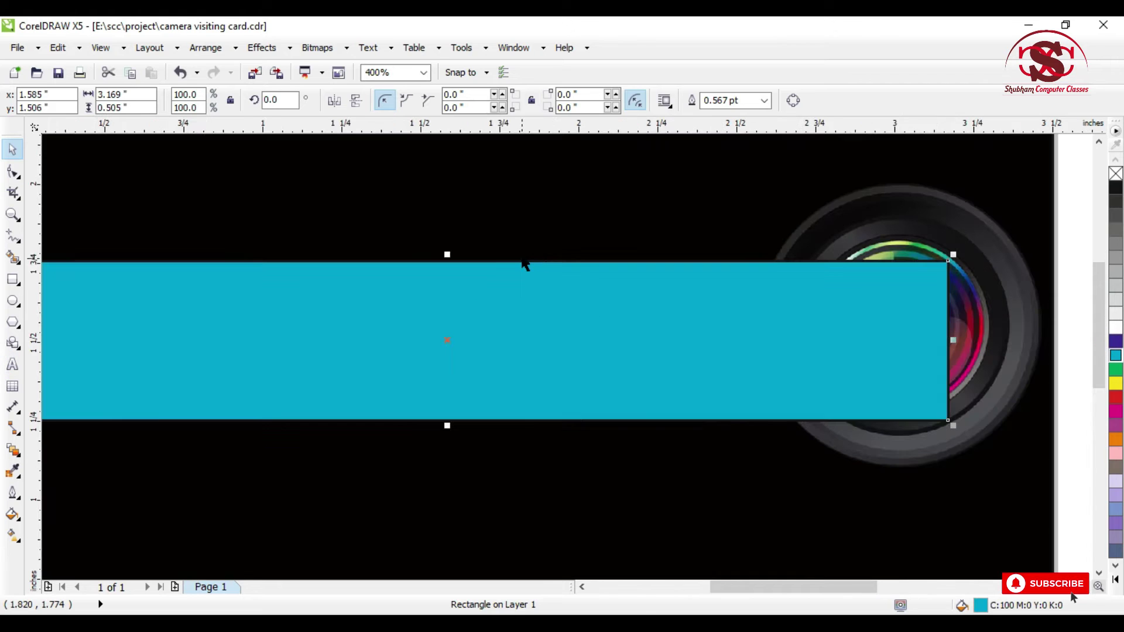
Stretch the cyan bar upward to a height of about 0.56 inches and remove its outline
scroll(521, 256, up, 1)
drag(447, 256, 447, 238)
scroll(917, 249, up, 2)
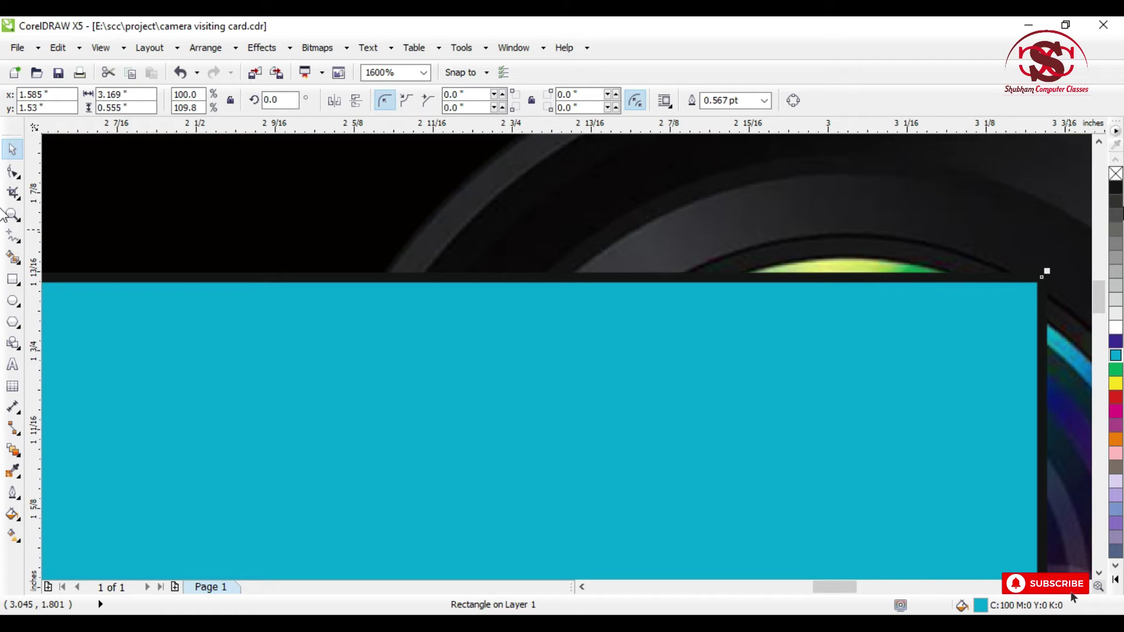
right_click(1115, 174)
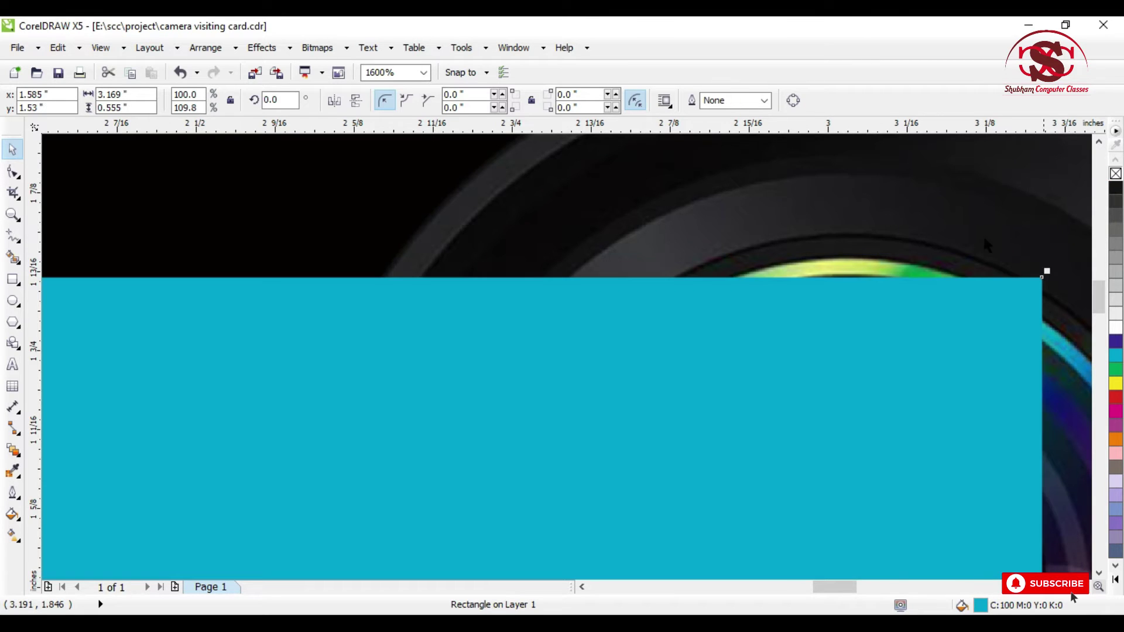
Bring the lens picture to the front, above the cyan bar
scroll(755, 275, down, 3)
scroll(755, 275, down, 1)
scroll(754, 273, up, 1)
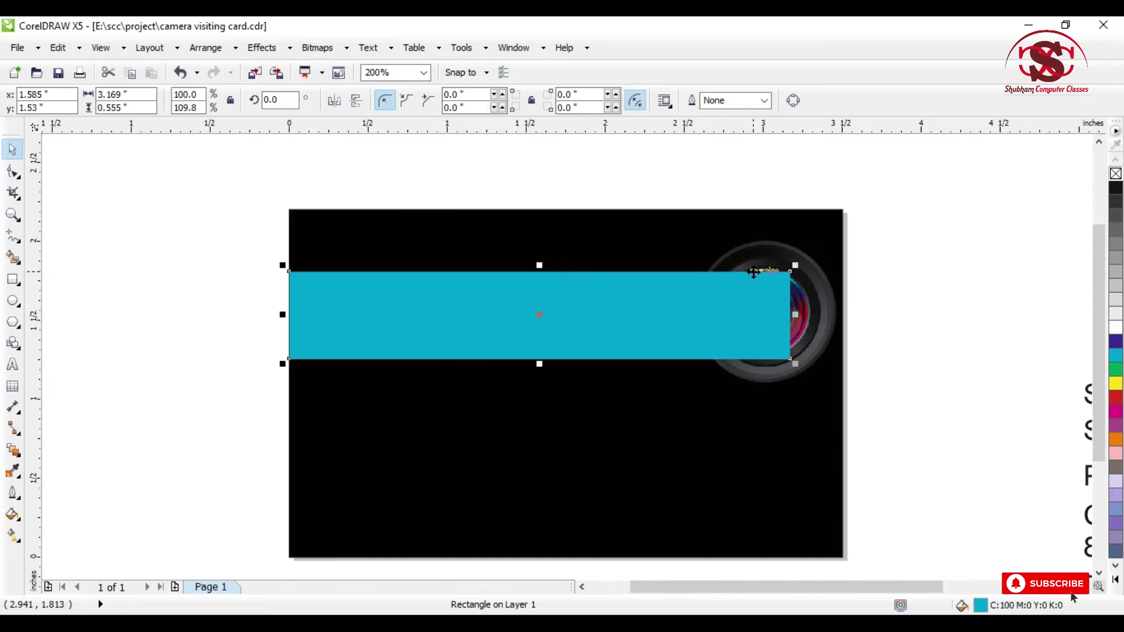
scroll(753, 273, up, 1)
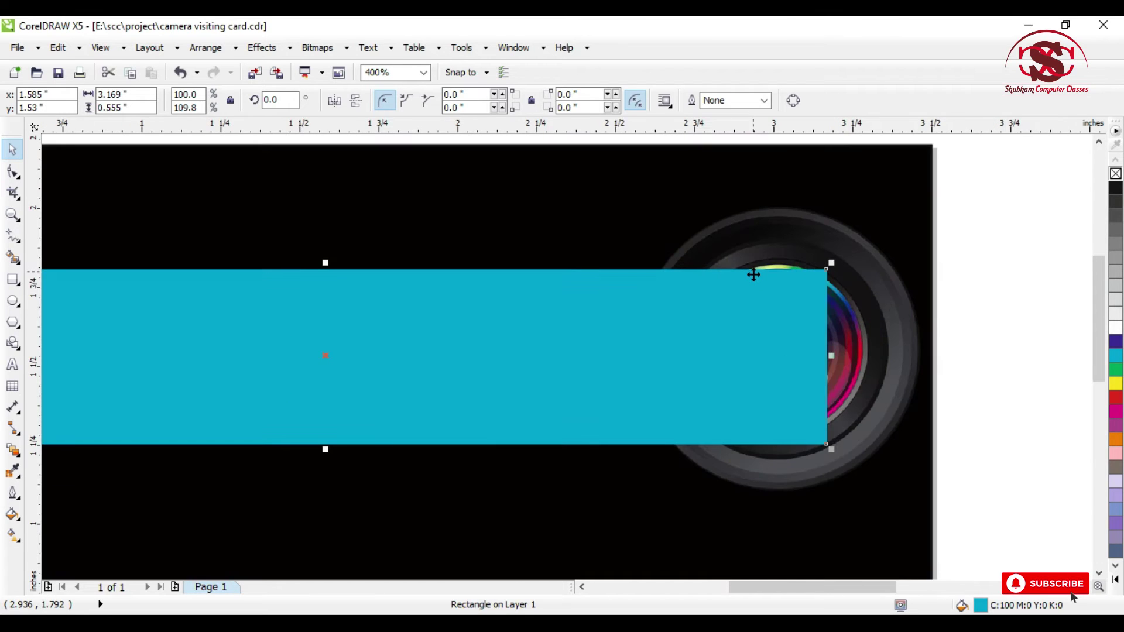
scroll(754, 275, down, 2)
click(790, 310)
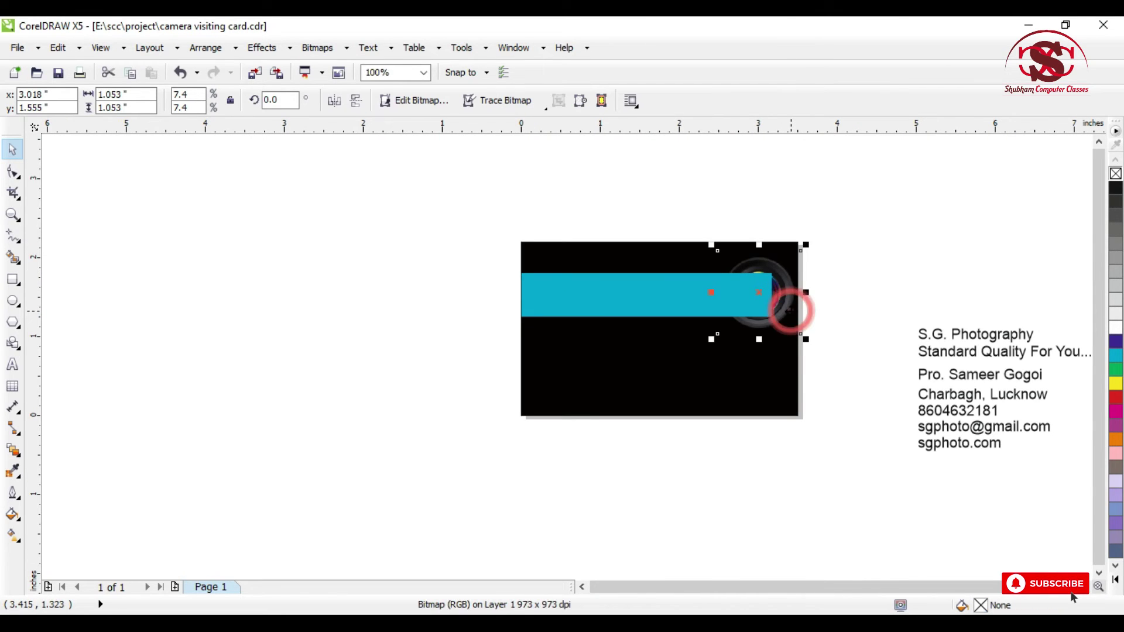
key(shift+Page_Up)
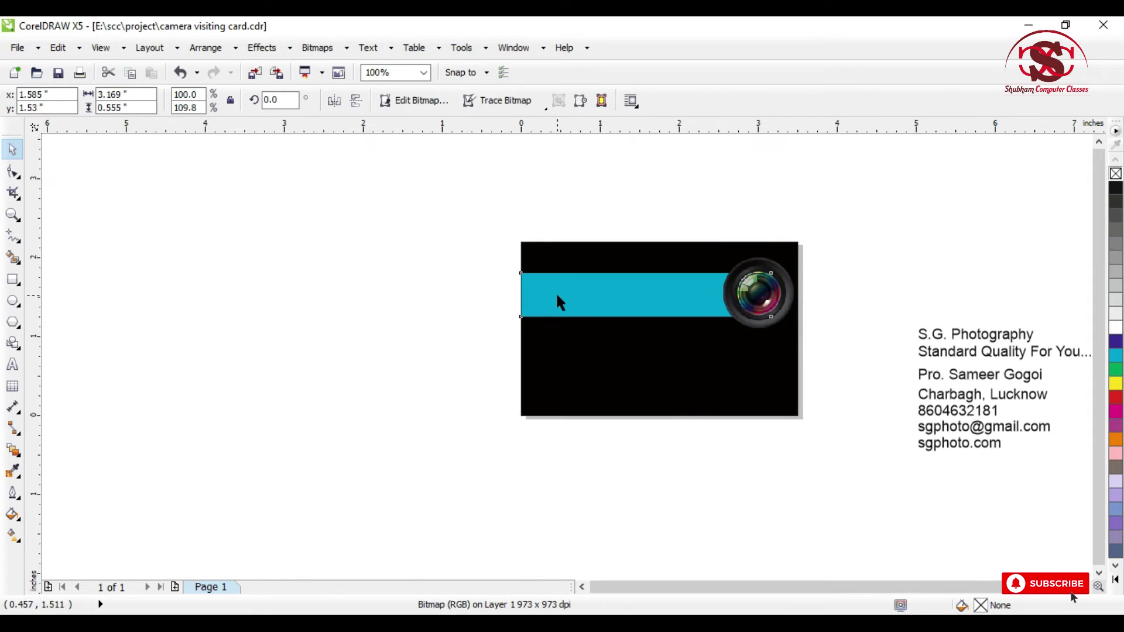
Skew the cyan bar vertically into a diagonal band, about 1.84 inches tall overall, from the card's lower-left corner up to the lens
click(556, 297)
scroll(557, 298, up, 1)
click(500, 297)
scroll(506, 296, down, 1)
drag(496, 294, 499, 396)
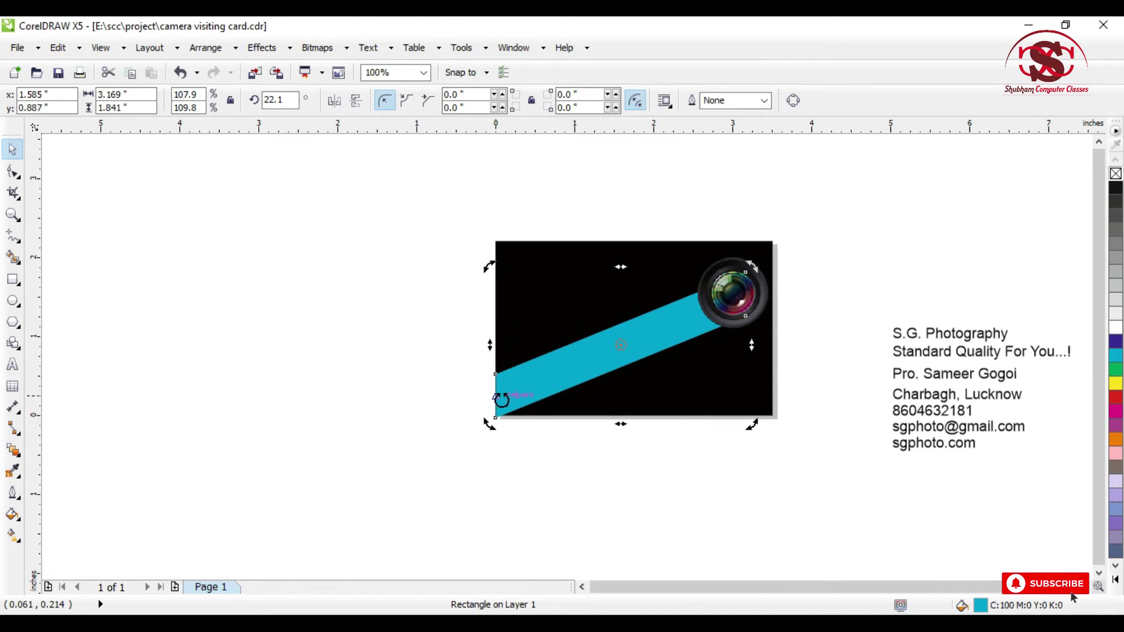
click(747, 464)
Enlarge the diagonal cyan band from its centre to about 4.2 by 2.44 inches so it extends past both card sides
click(644, 350)
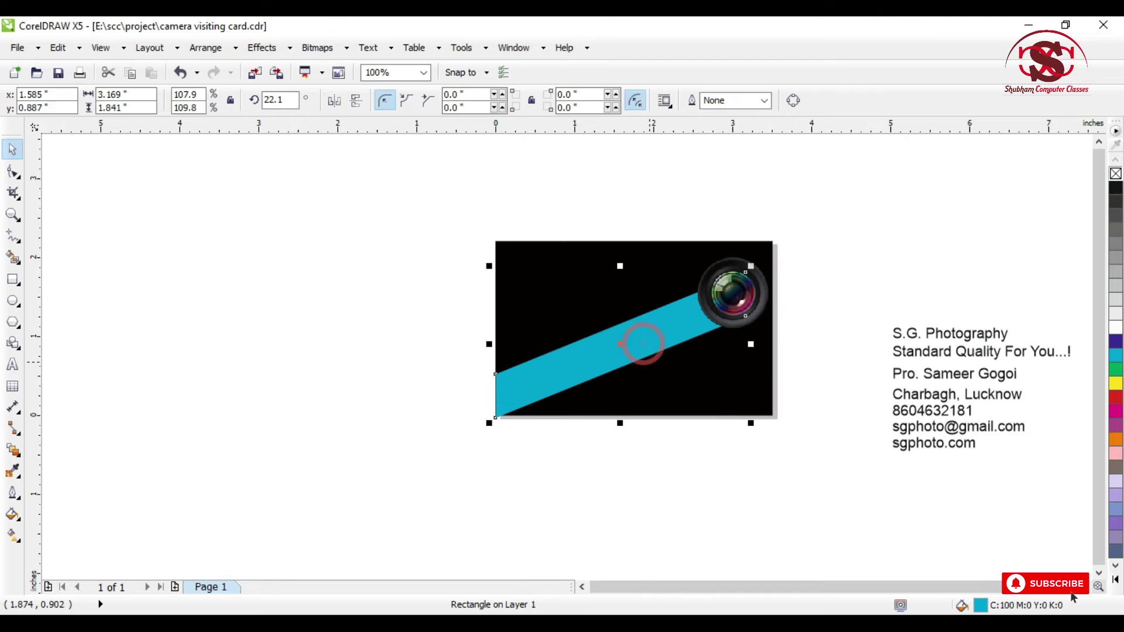
scroll(644, 349, up, 1)
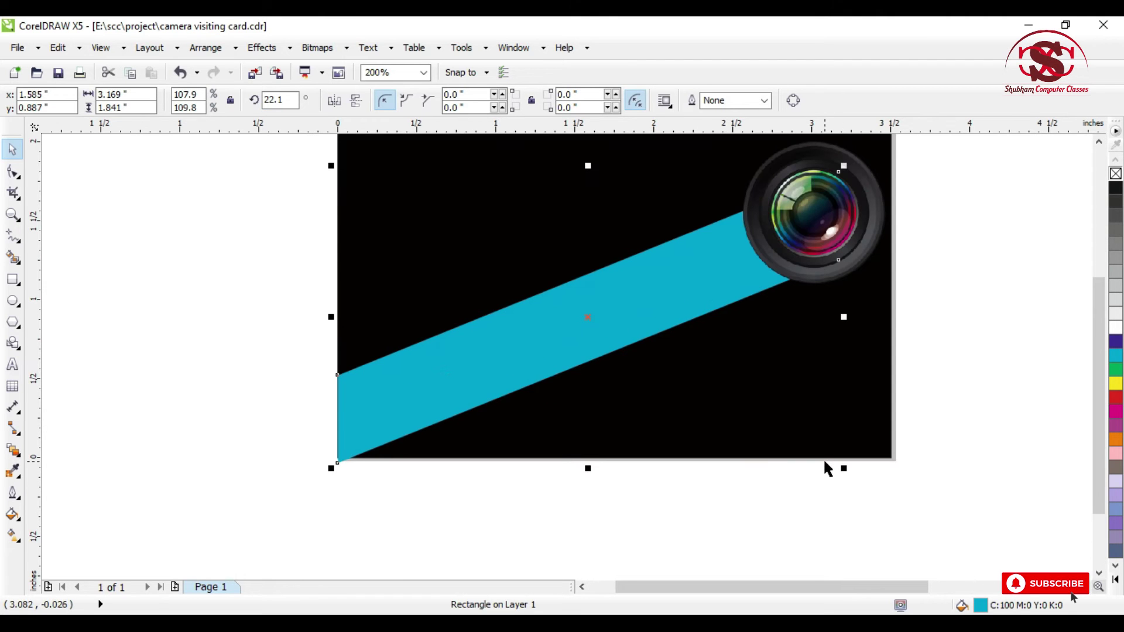
drag(844, 468, 924, 547)
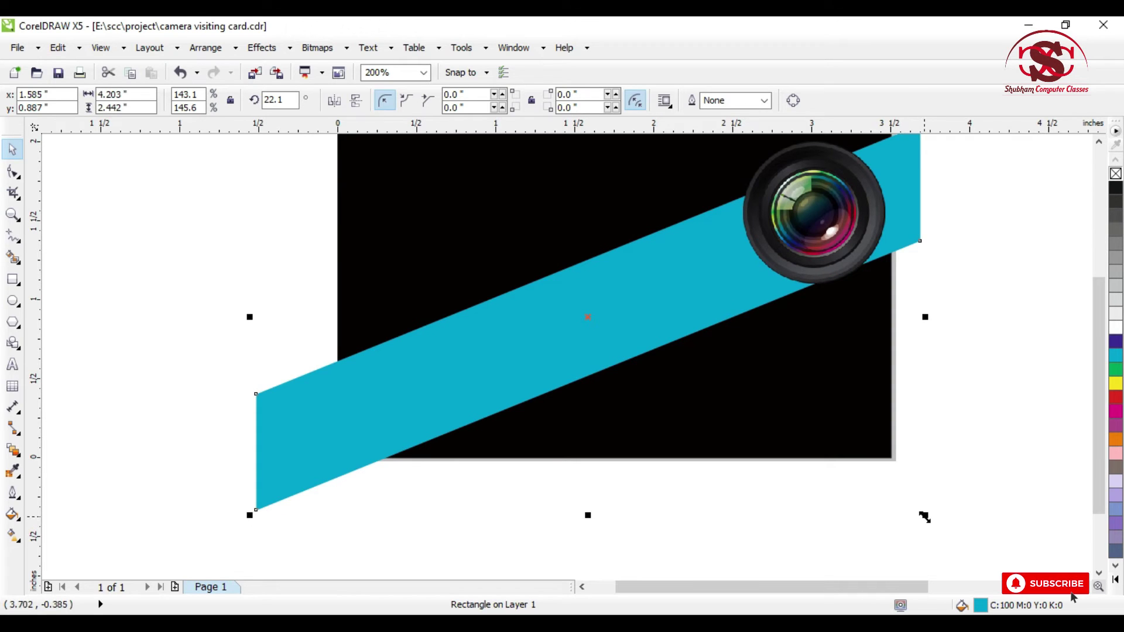
PowerClip the diagonal cyan band inside the black card rectangle so its overhanging ends are cropped
click(966, 246)
click(459, 363)
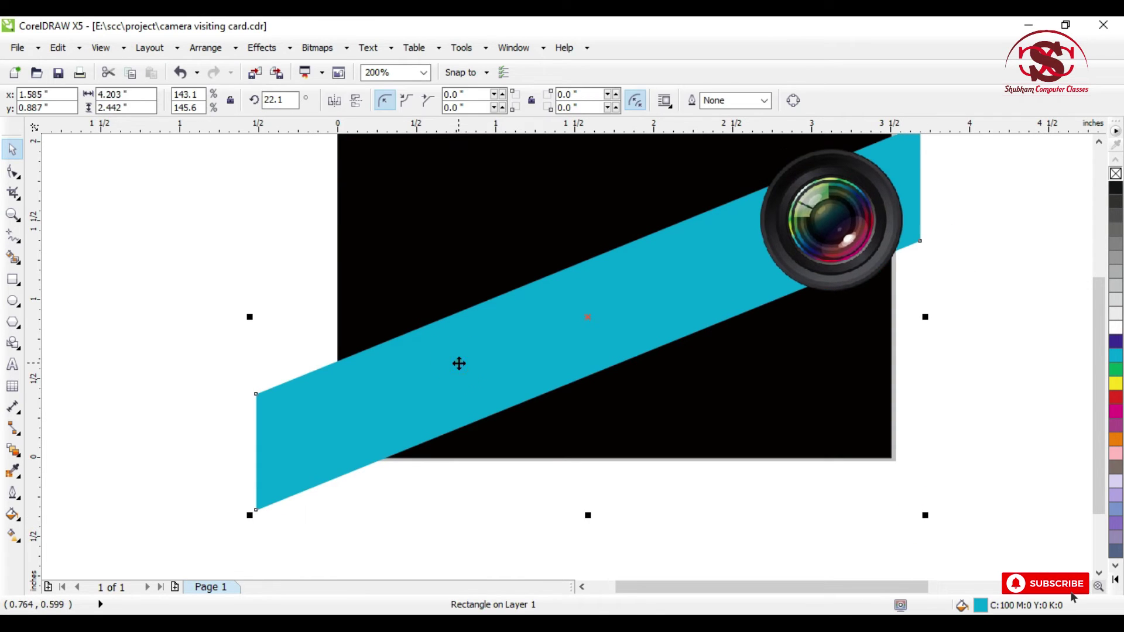
scroll(461, 445, down, 2)
click(353, 456)
click(371, 455)
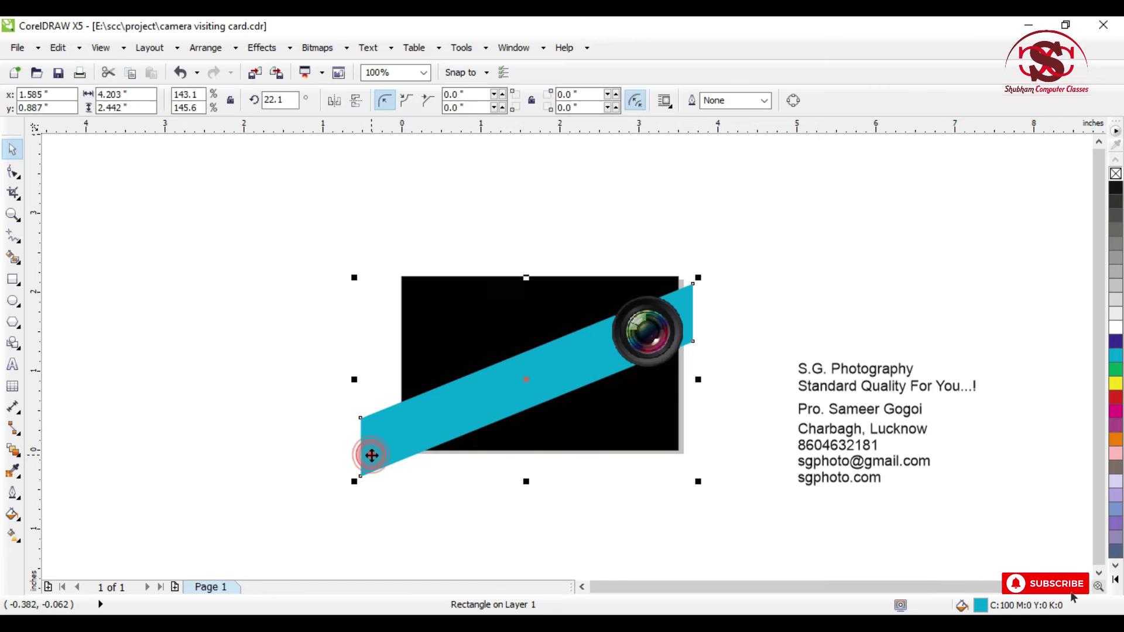
click(282, 51)
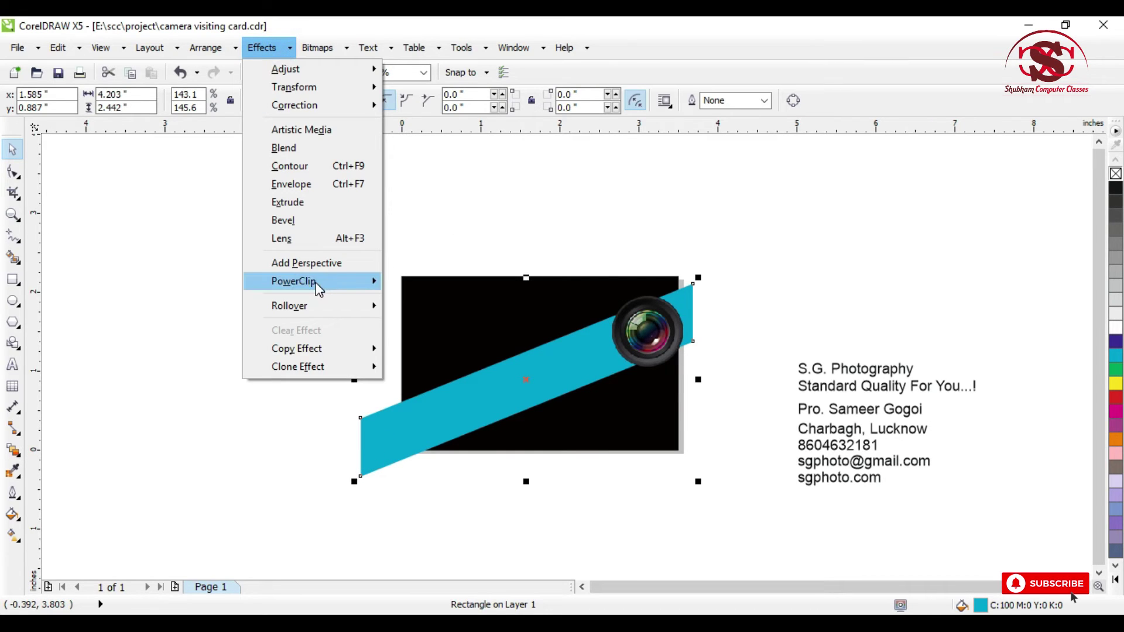
mouse_move(317, 287)
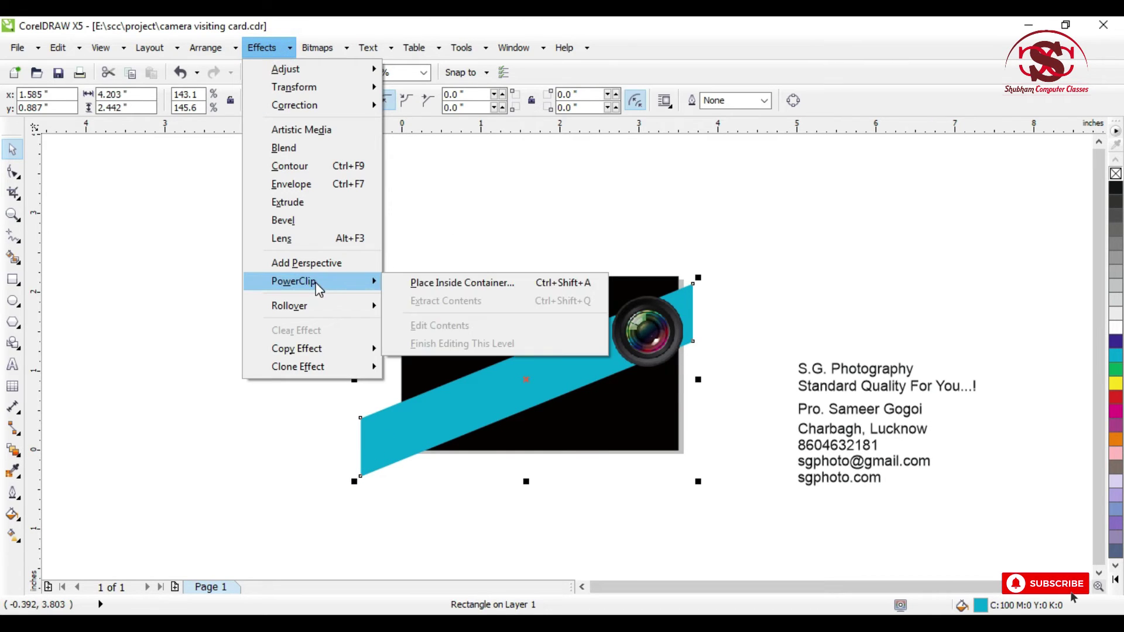
click(465, 282)
click(422, 277)
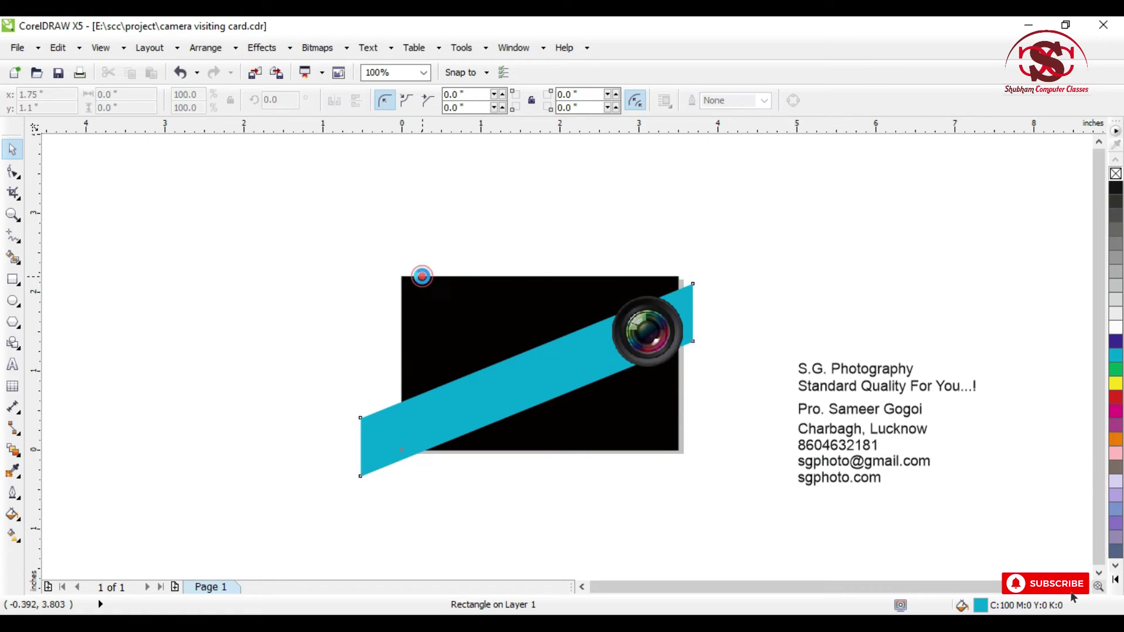
click(308, 321)
Enlarge the lens picture to about 1.29 by 1.29 inches and position it over the band's upper end, overlapping the card's right edge
scroll(641, 345, up, 2)
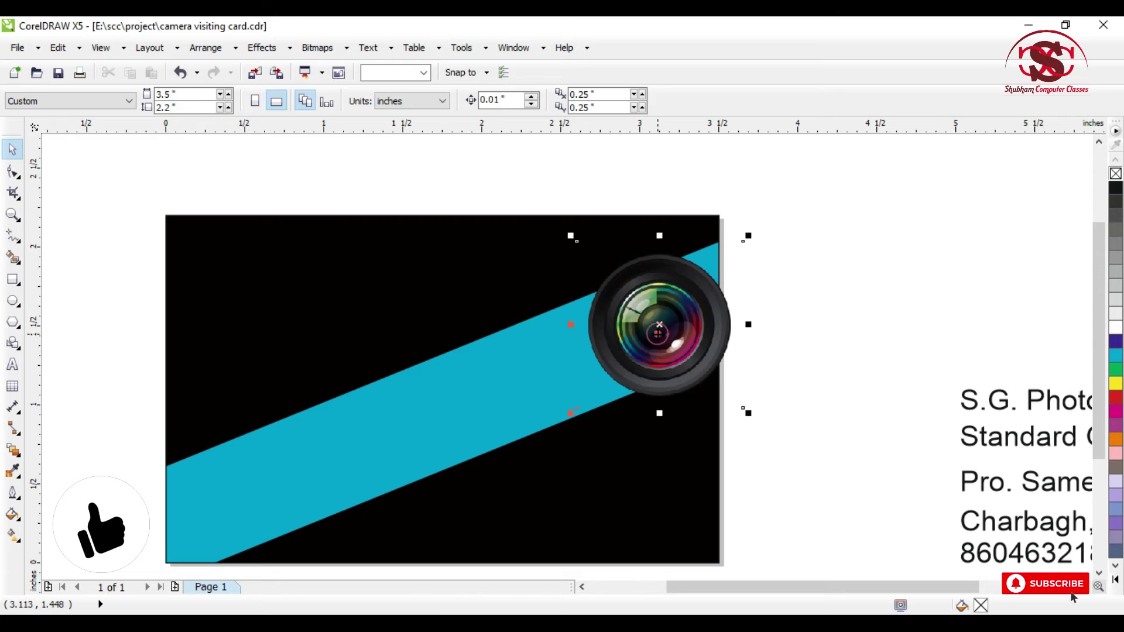
click(649, 334)
drag(755, 243, 785, 196)
drag(732, 278, 730, 289)
click(731, 289)
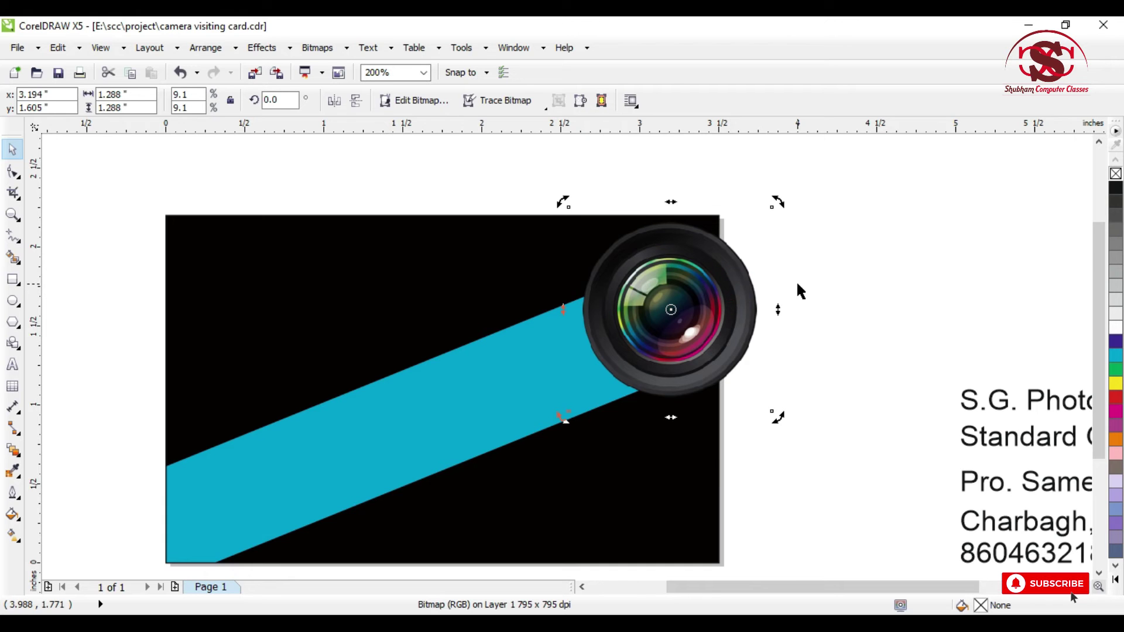
scroll(680, 289, up, 1)
click(708, 289)
scroll(715, 279, down, 1)
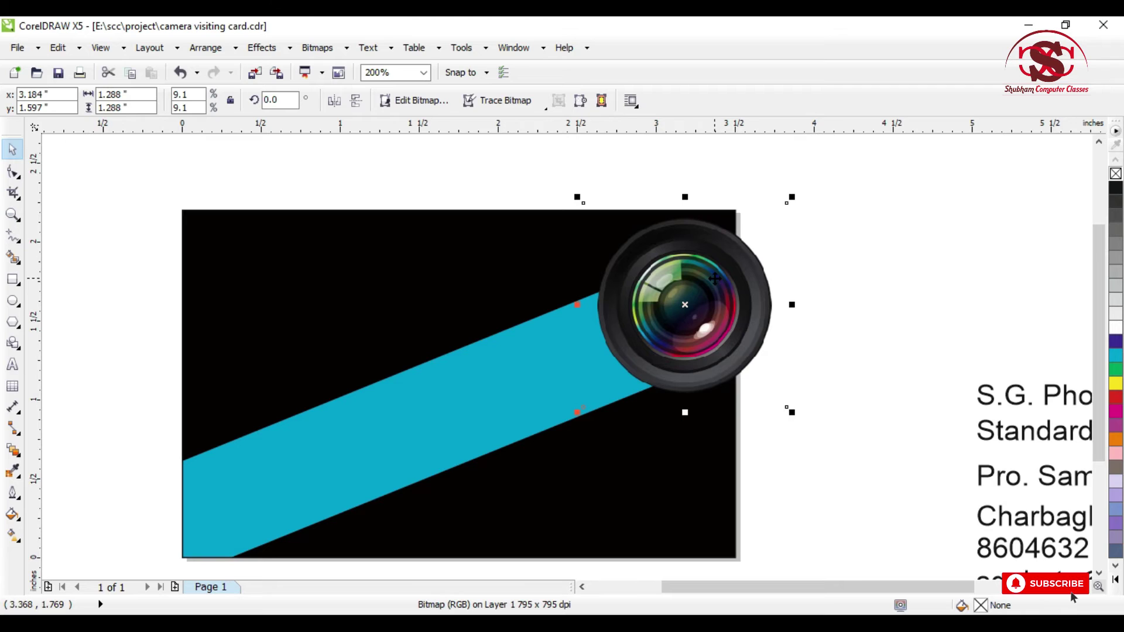
PowerClip the lens picture inside the black card rectangle
click(261, 48)
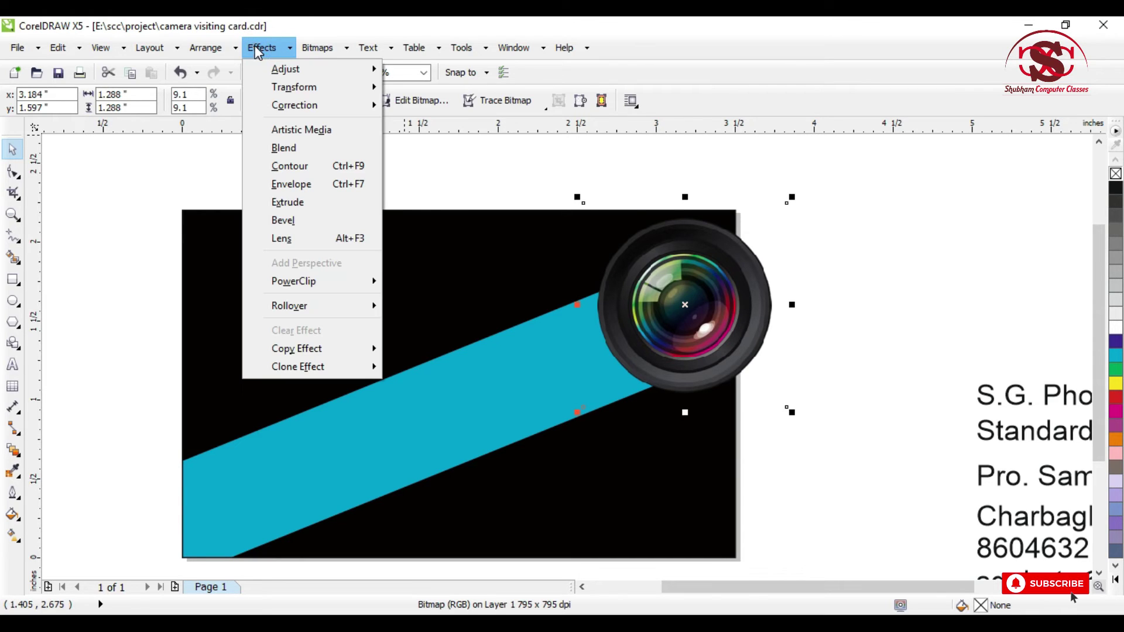
mouse_move(304, 287)
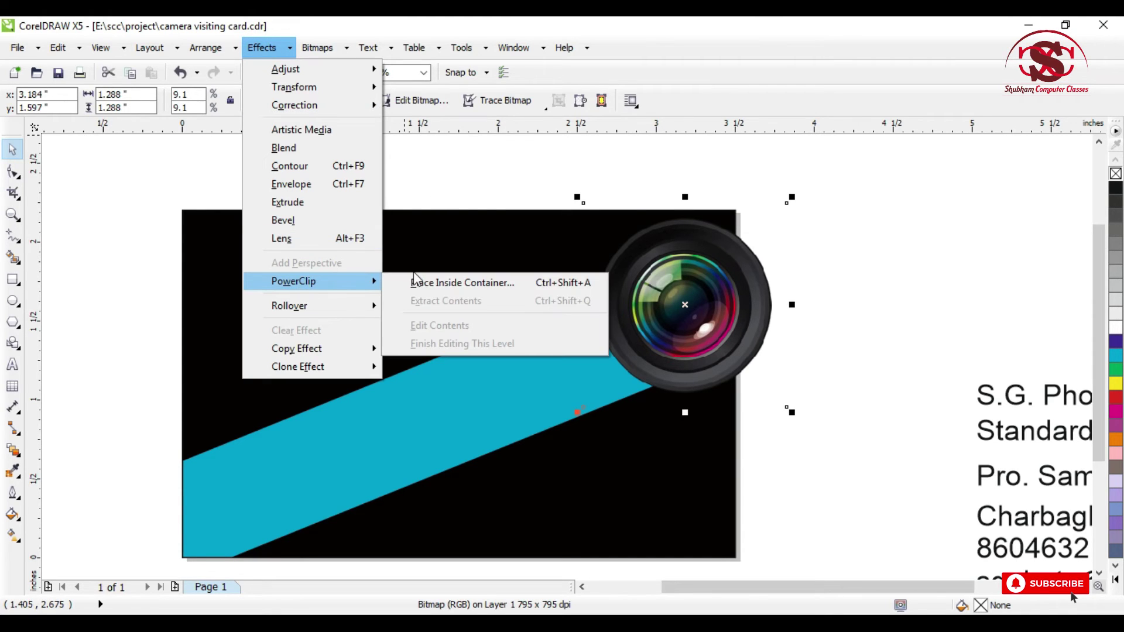
click(427, 282)
click(377, 297)
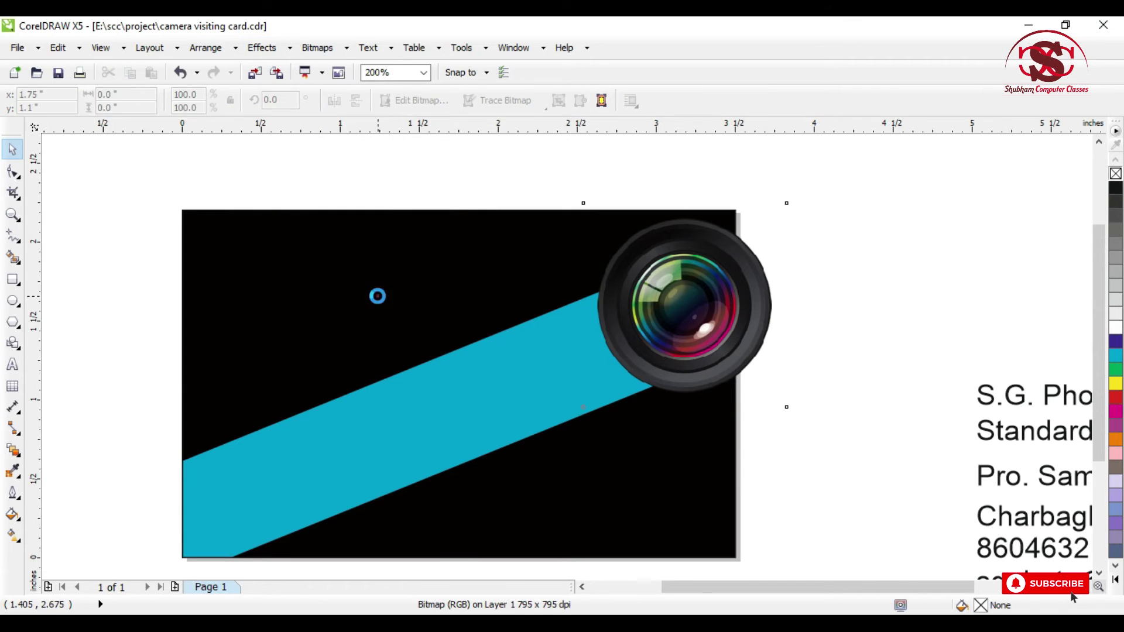
click(758, 275)
Move the "S.G. Photography" text onto the cyan band and set its font to Renfrew
scroll(761, 257, down, 2)
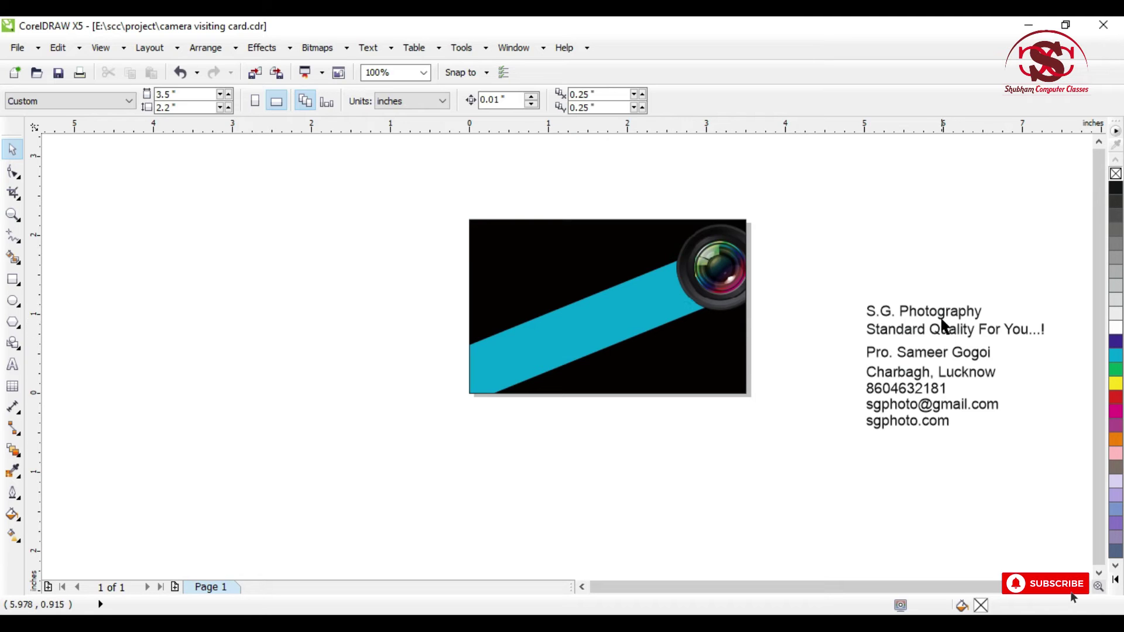
drag(948, 320, 599, 352)
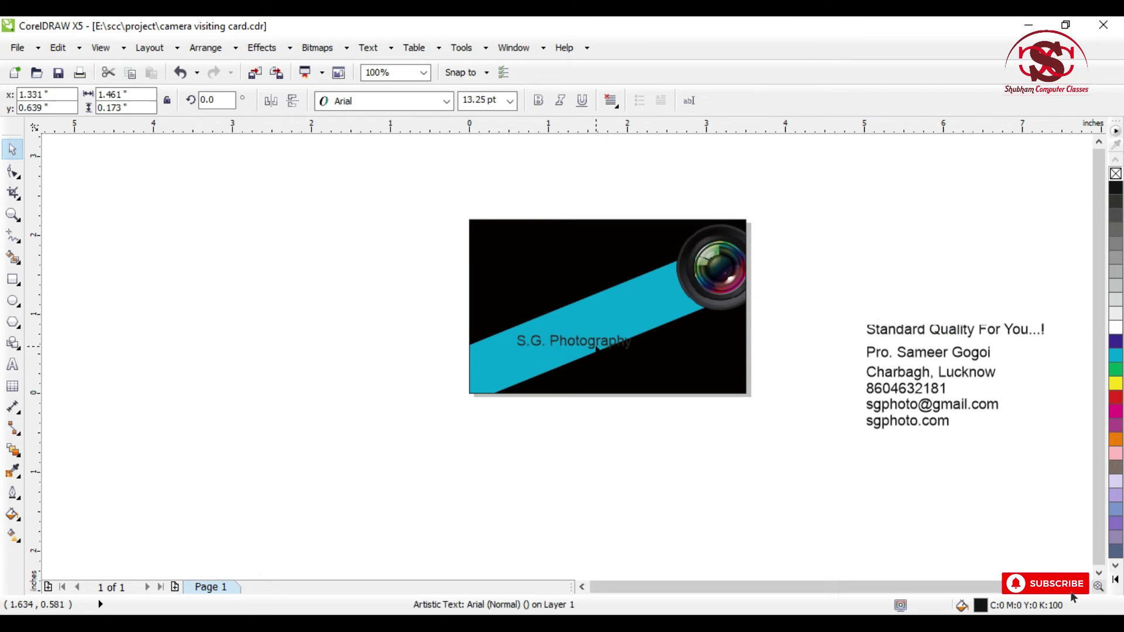
scroll(556, 321, up, 2)
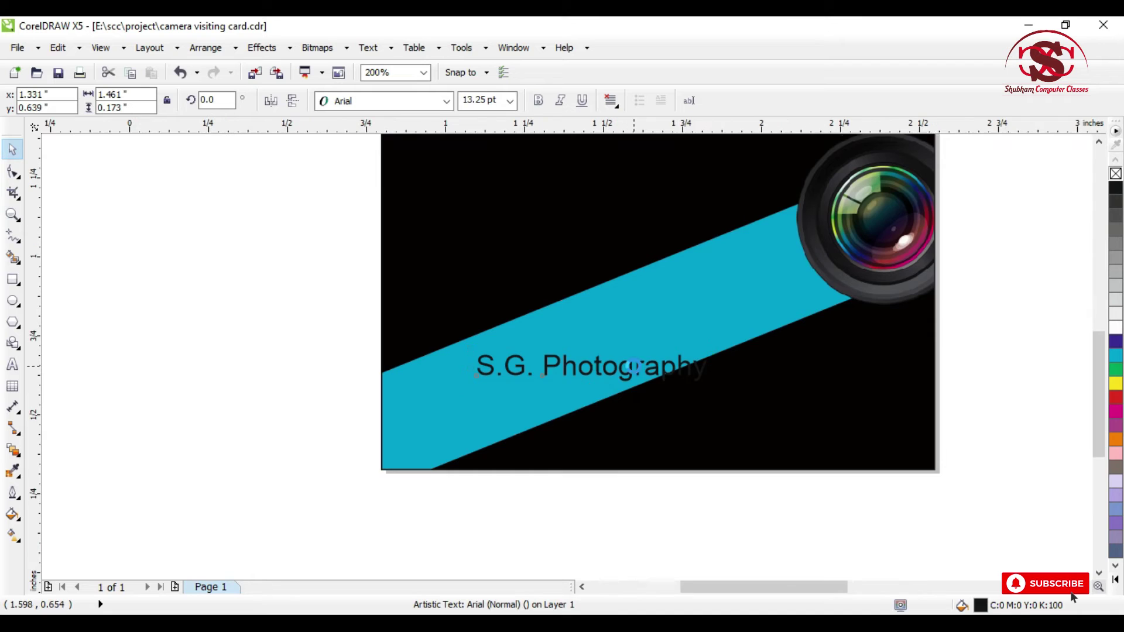
scroll(635, 369, up, 2)
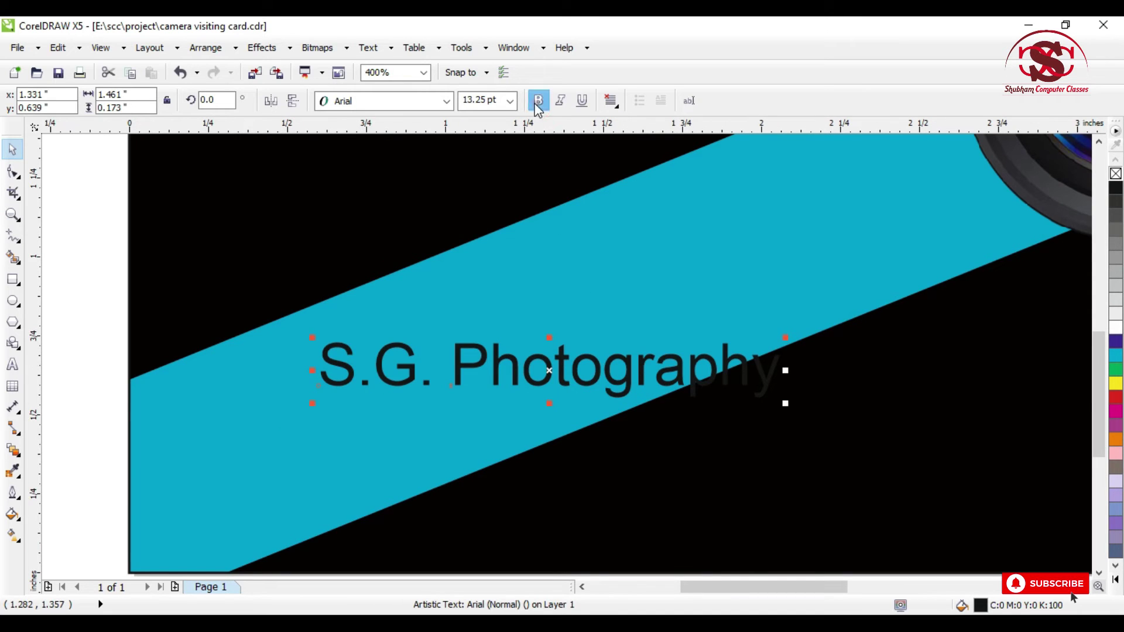
click(537, 101)
click(364, 101)
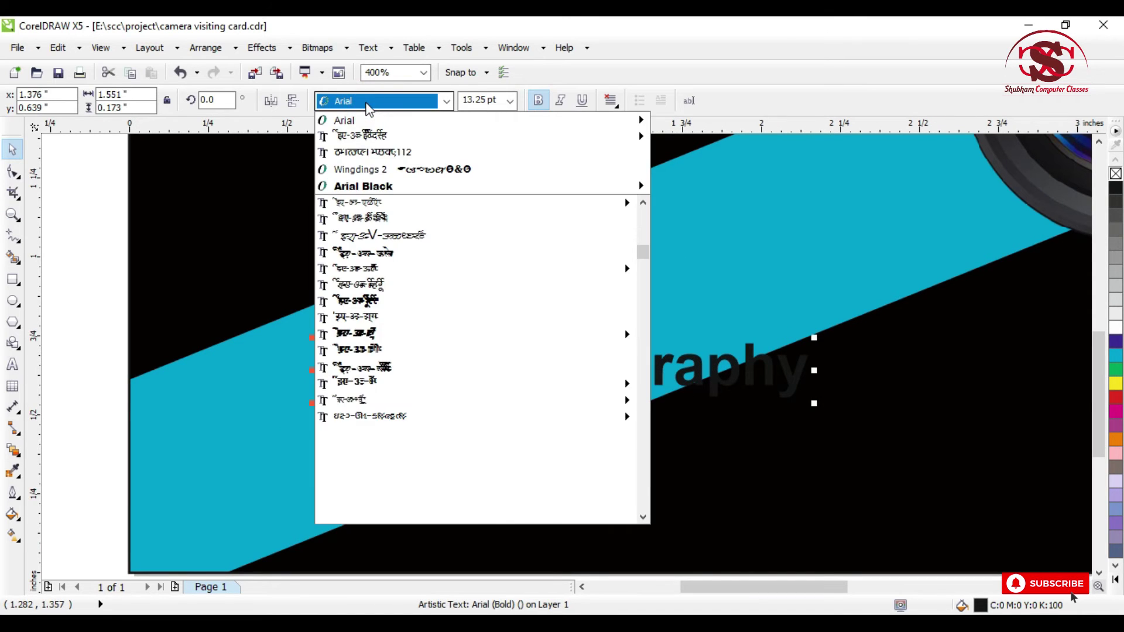
text(Re)
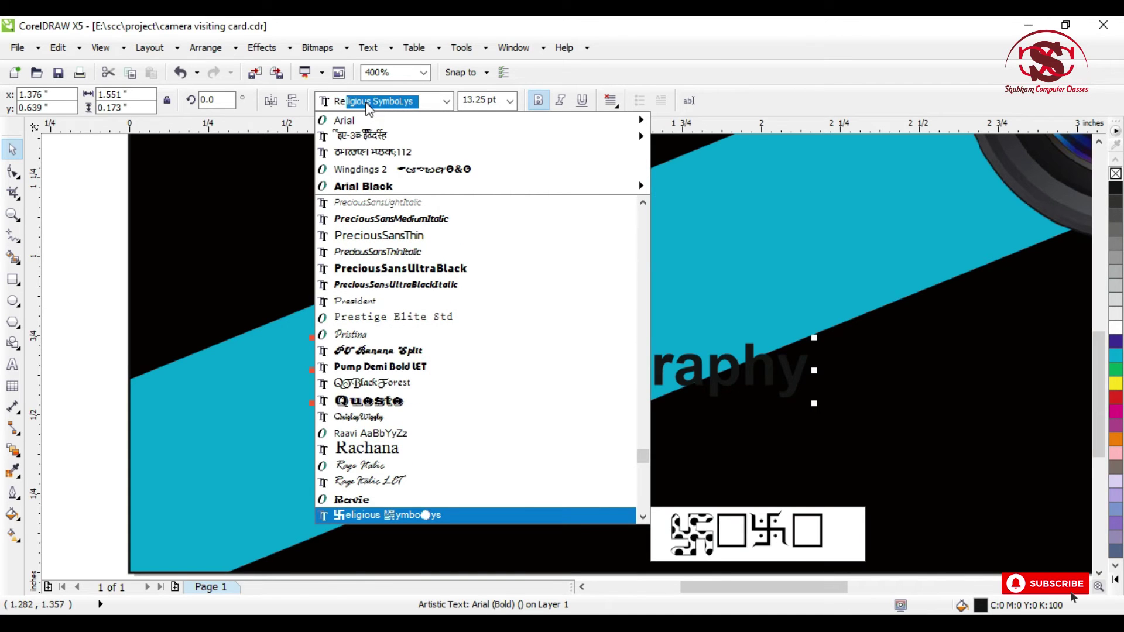
text(n)
key(Return)
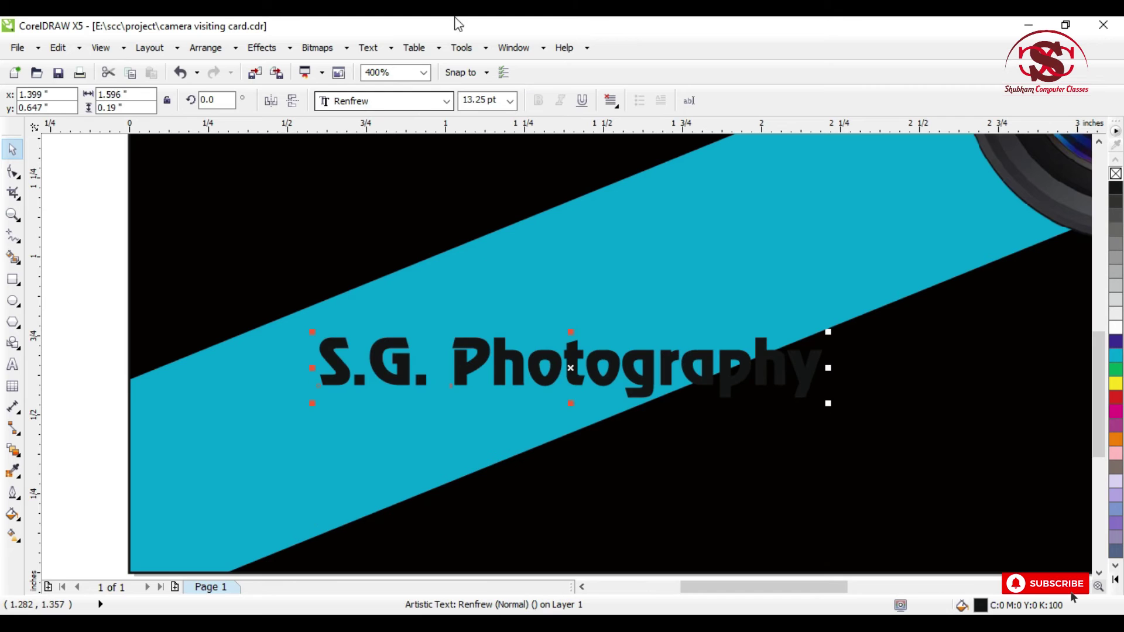
Rotate "S.G. Photography" to about 24.4 degrees and enlarge it to about 21.6 pt, placing it along the cyan band
click(571, 352)
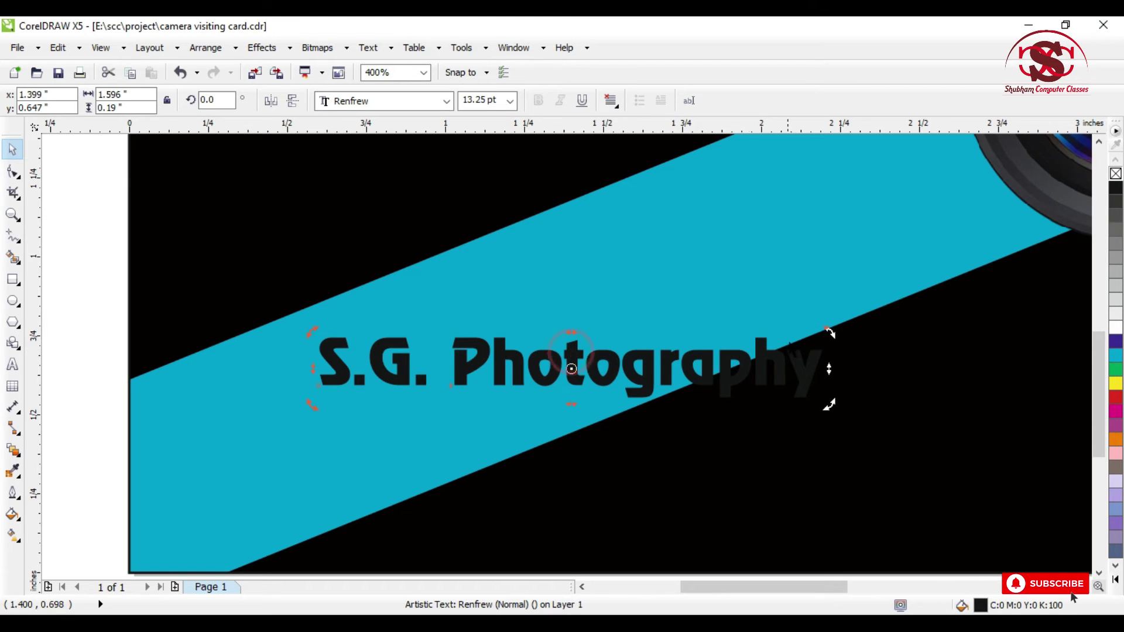
drag(829, 331, 843, 196)
scroll(790, 252, down, 1)
click(791, 255)
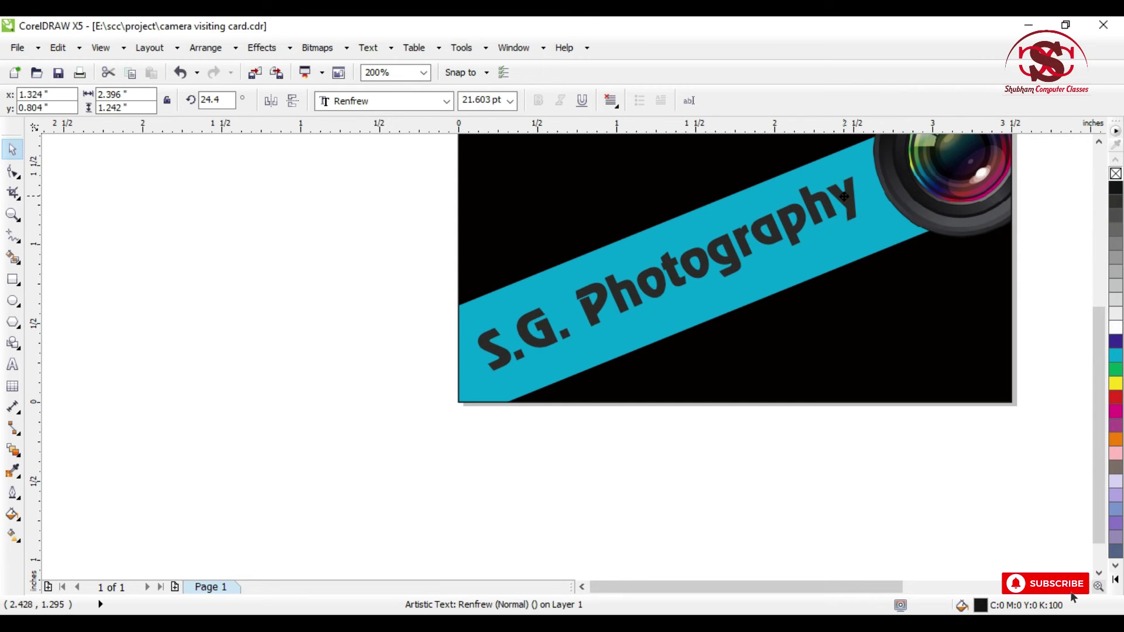
click(545, 406)
scroll(544, 407, down, 2)
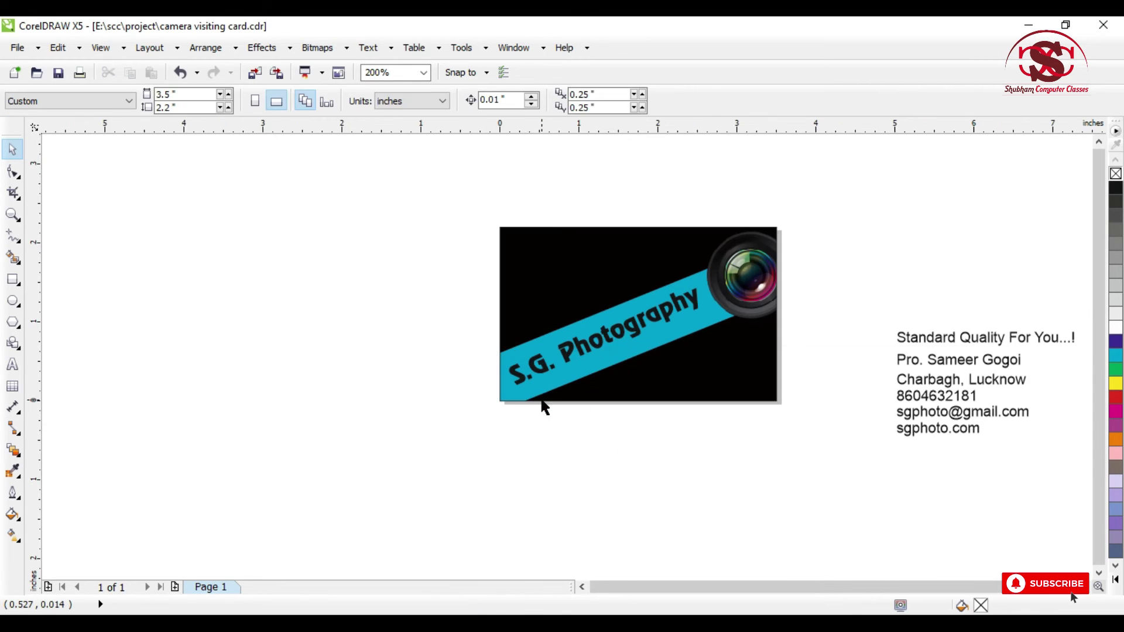
scroll(711, 316, up, 2)
click(678, 298)
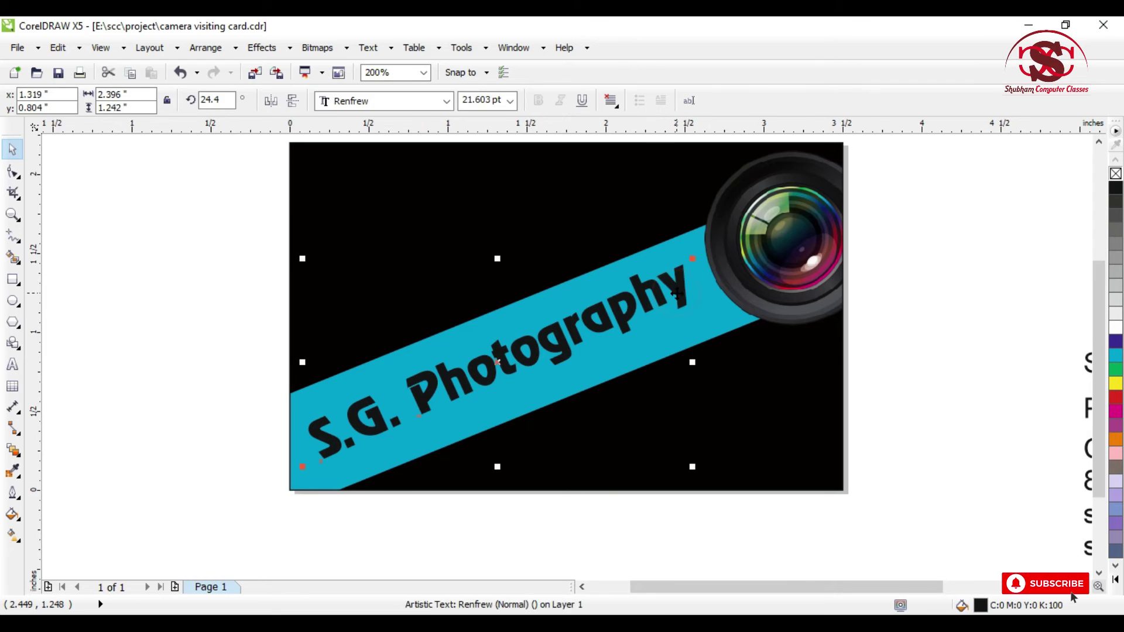
Rotate the "Standard Quality For You...!" tagline to about 22.8 degrees and place it beneath the word "Photography" on the cyan band
scroll(629, 389, up, 1)
click(630, 389)
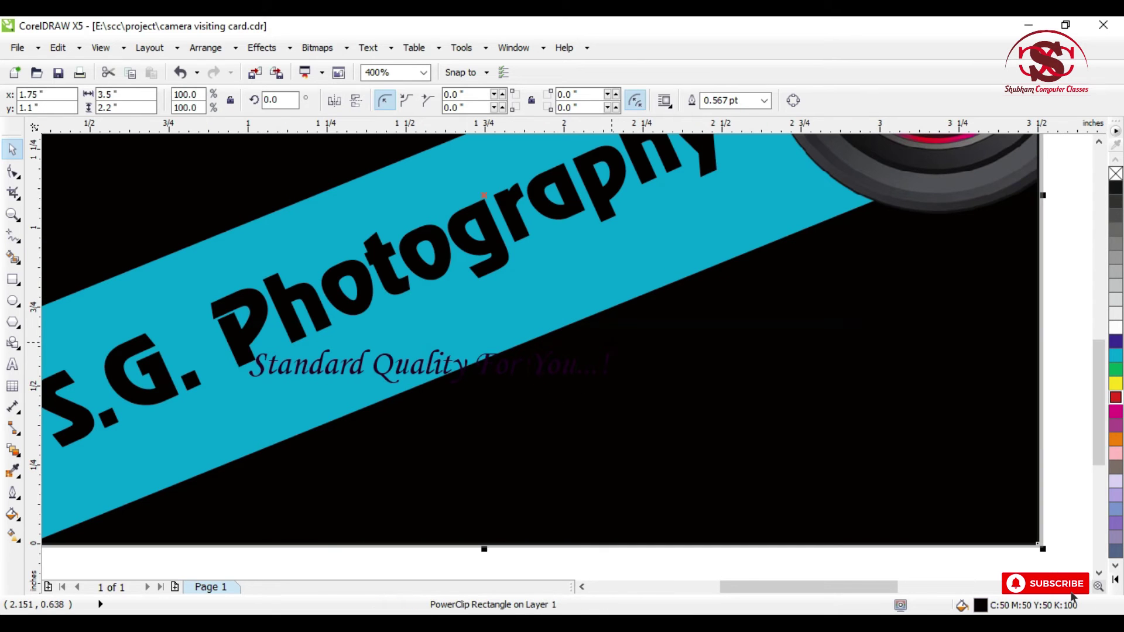
click(418, 367)
click(430, 369)
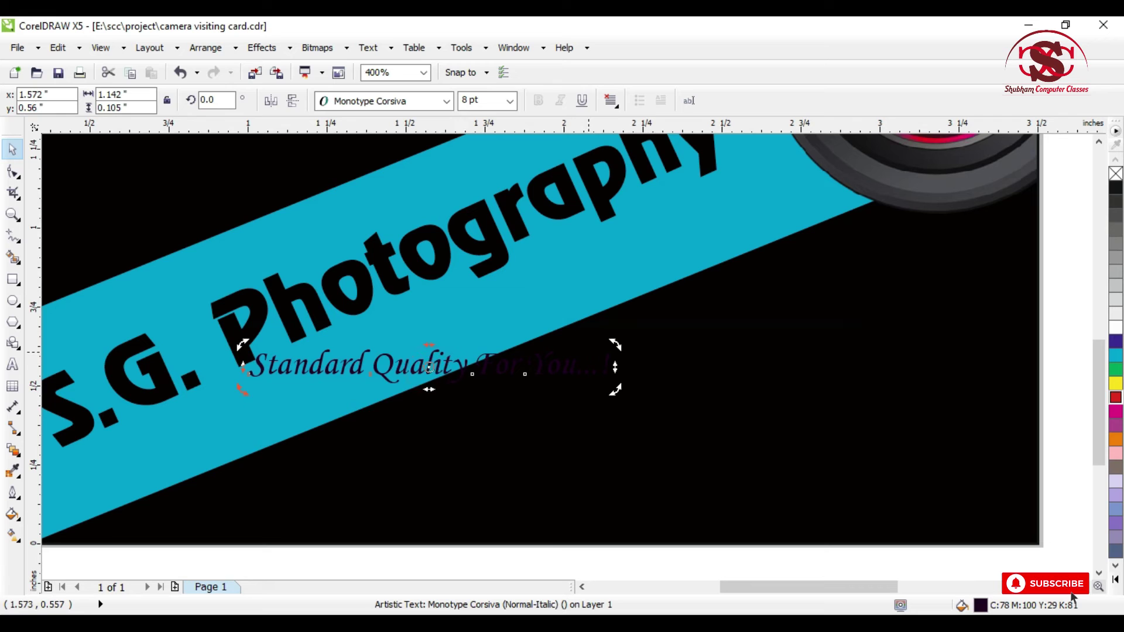
drag(615, 344, 582, 281)
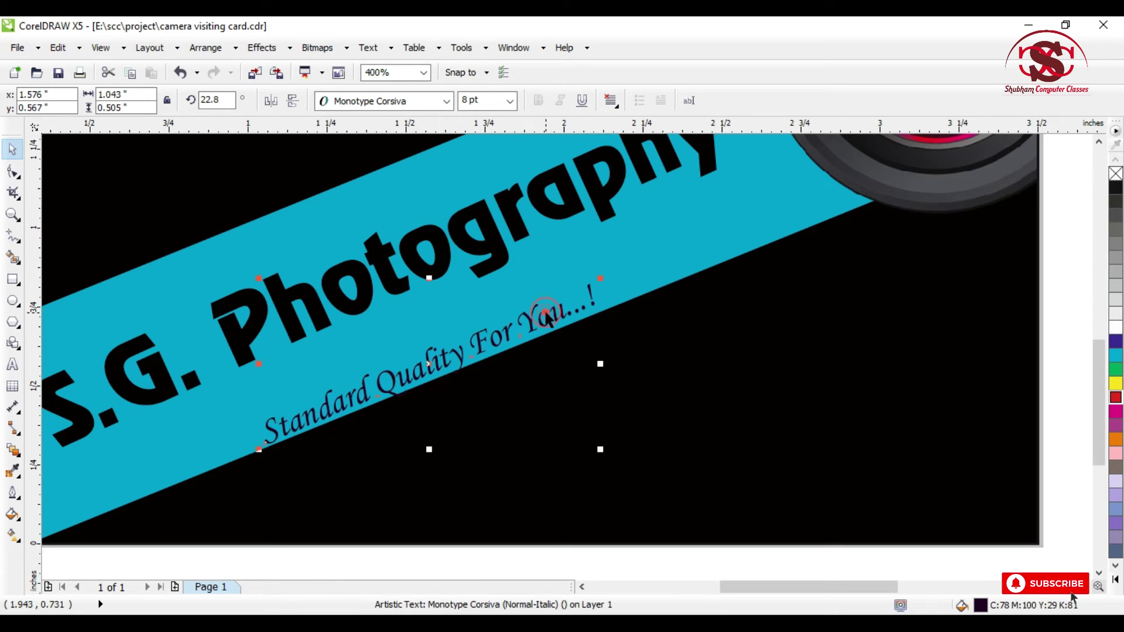
drag(547, 315, 673, 216)
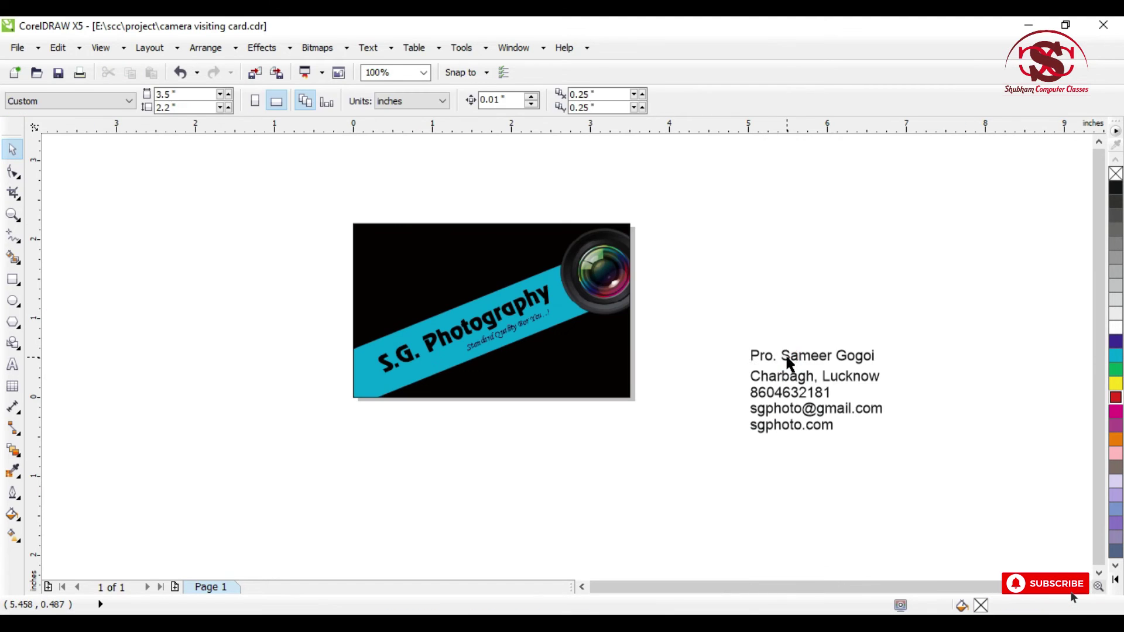
Move the proprietor's name line to the card's upper-left corner and fill it with cyan
drag(788, 362, 419, 242)
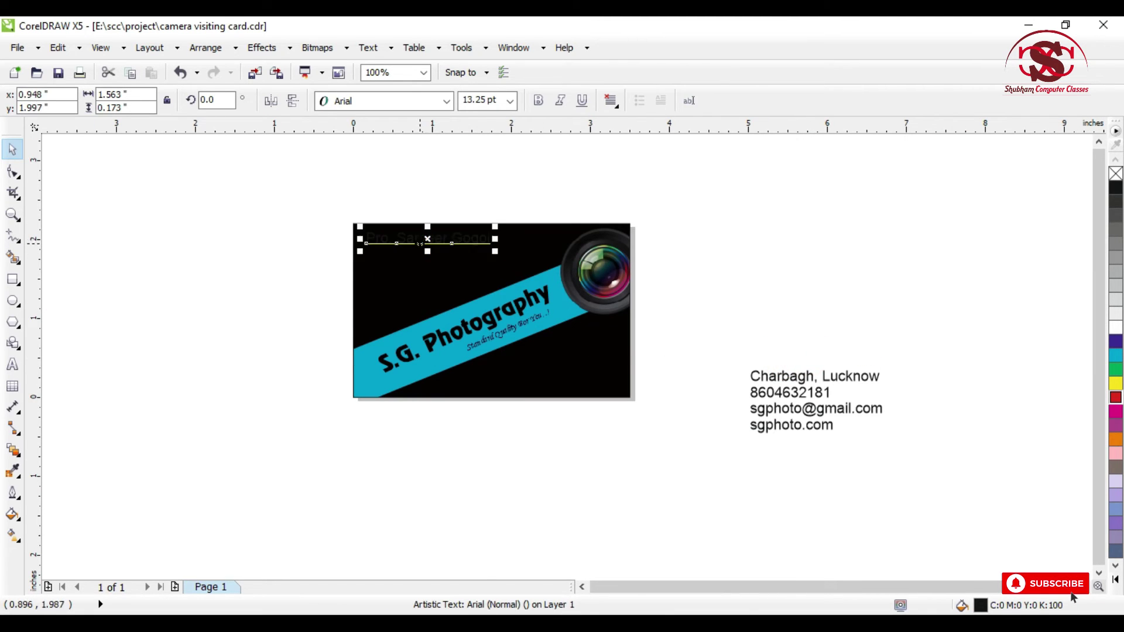
scroll(419, 242, up, 1)
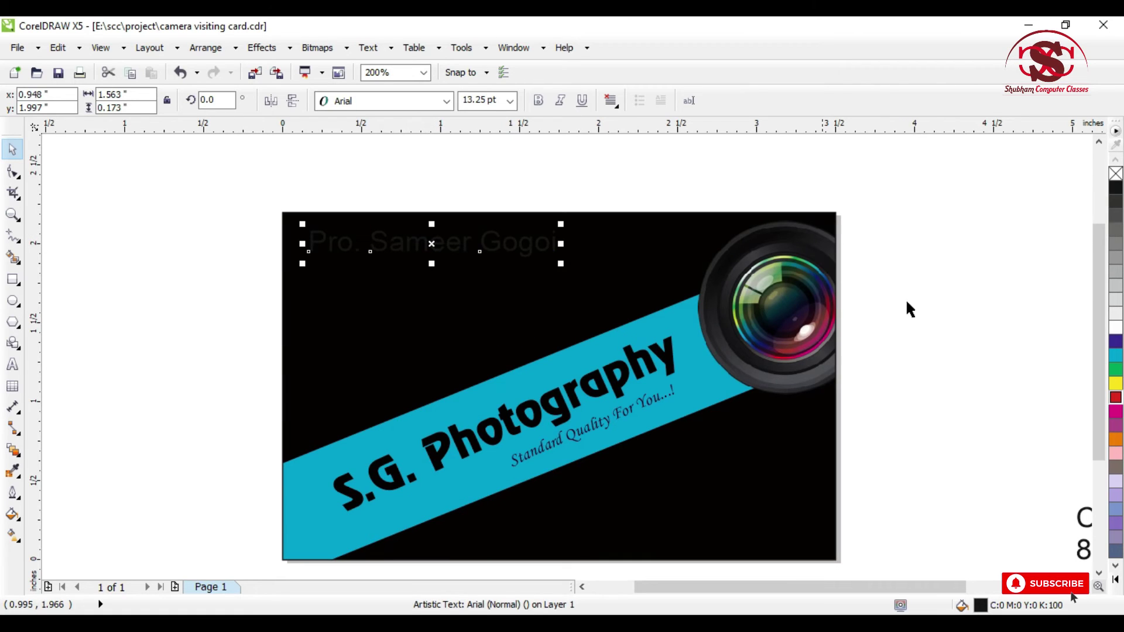
click(1115, 327)
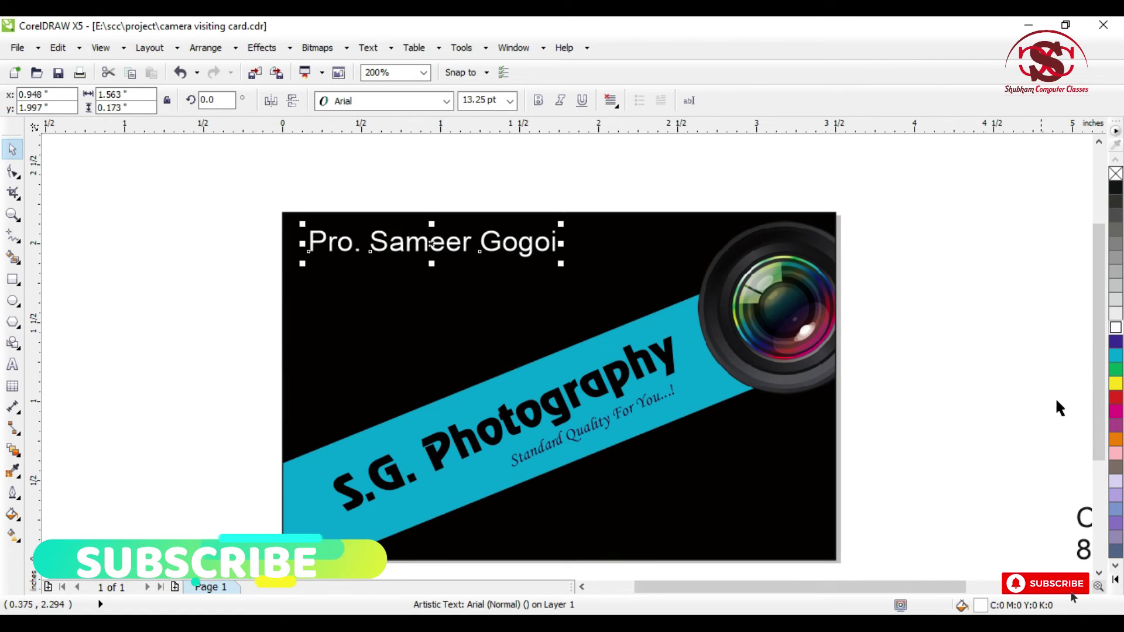
click(1115, 355)
scroll(366, 224, up, 1)
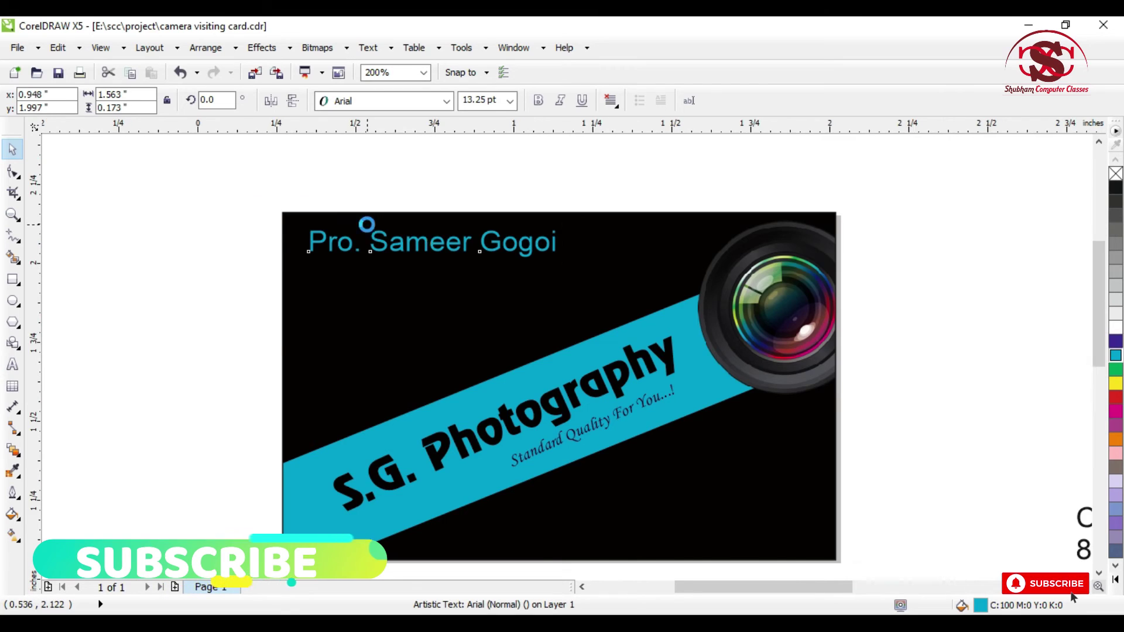
scroll(366, 225, down, 1)
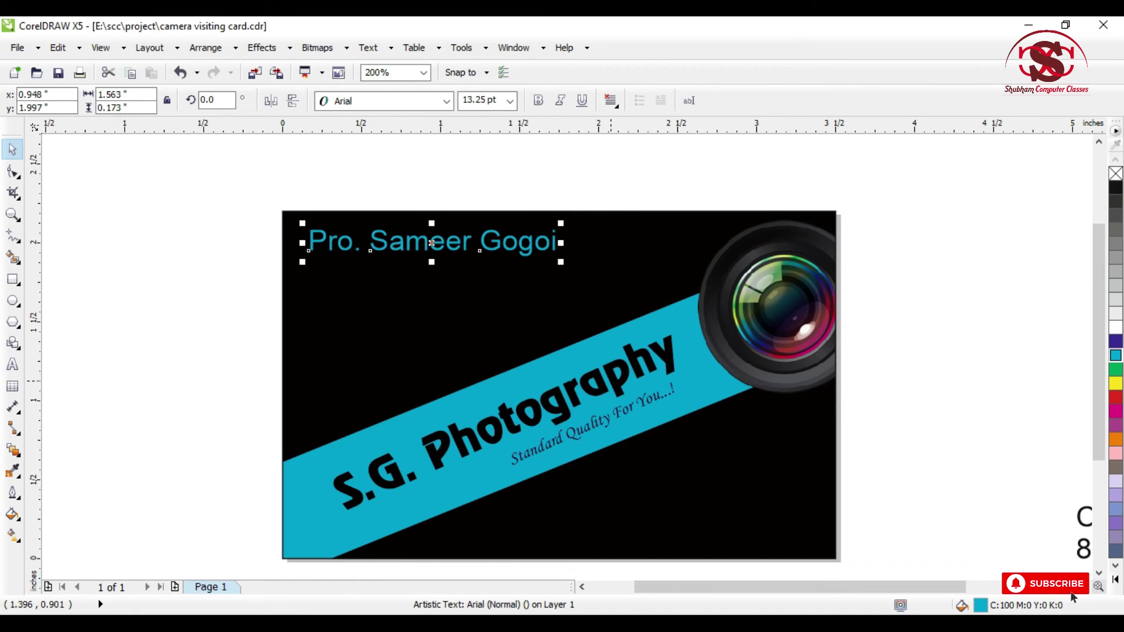
Move the four-line contact block into the card's lower-right corner and set its font size to 10 pt
scroll(551, 263, down, 1)
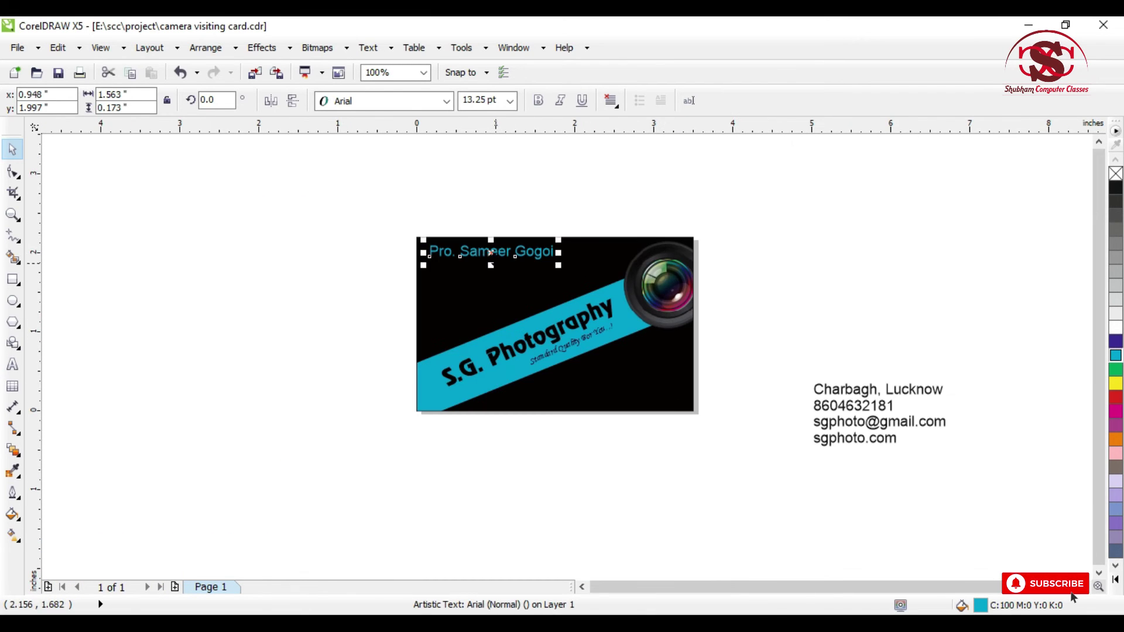
drag(783, 356, 979, 483)
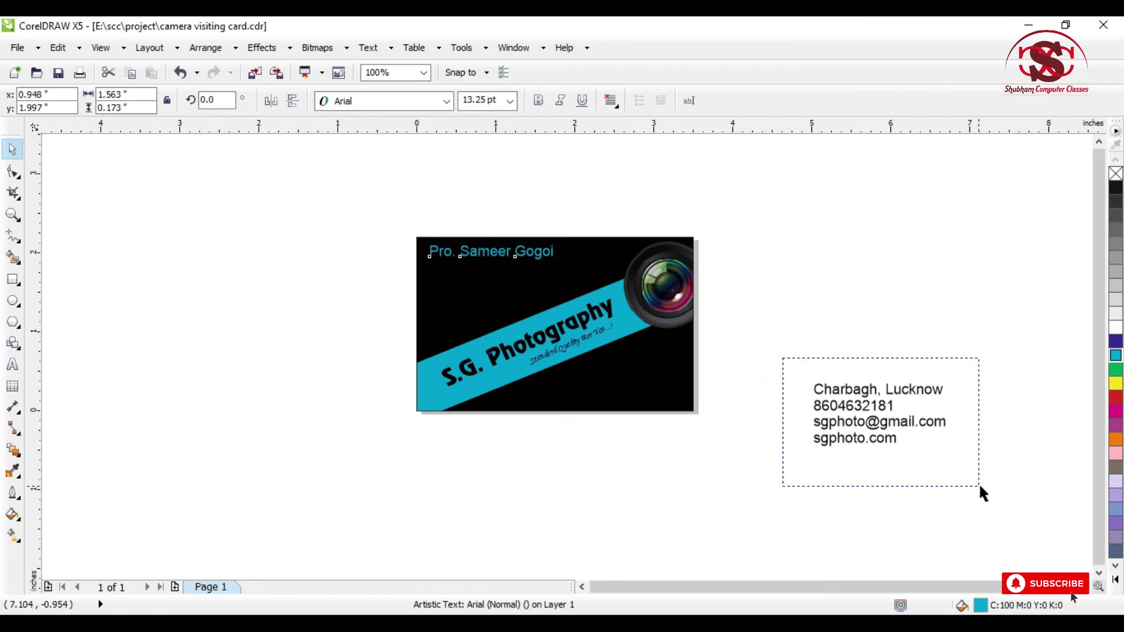
drag(870, 402, 663, 366)
scroll(664, 367, up, 1)
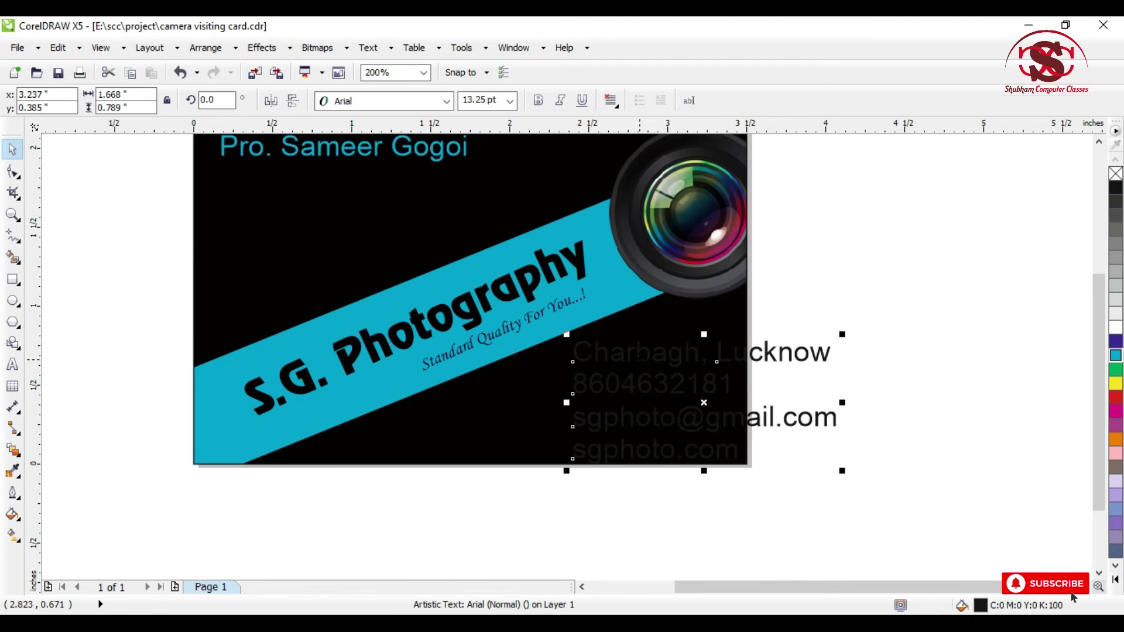
click(510, 101)
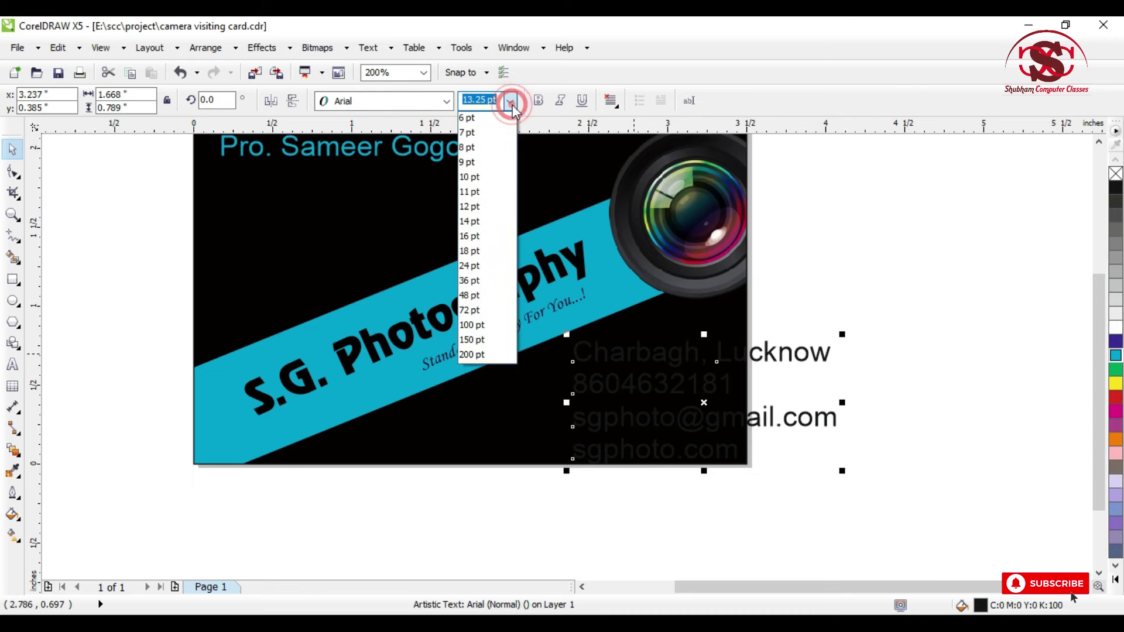
click(474, 177)
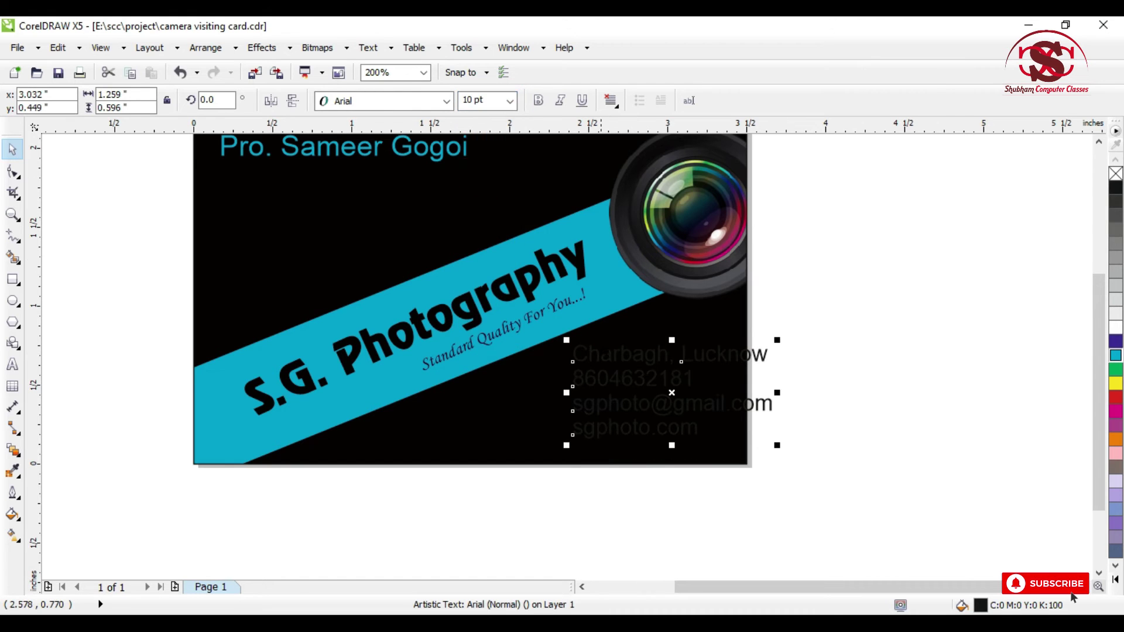
drag(625, 387, 566, 401)
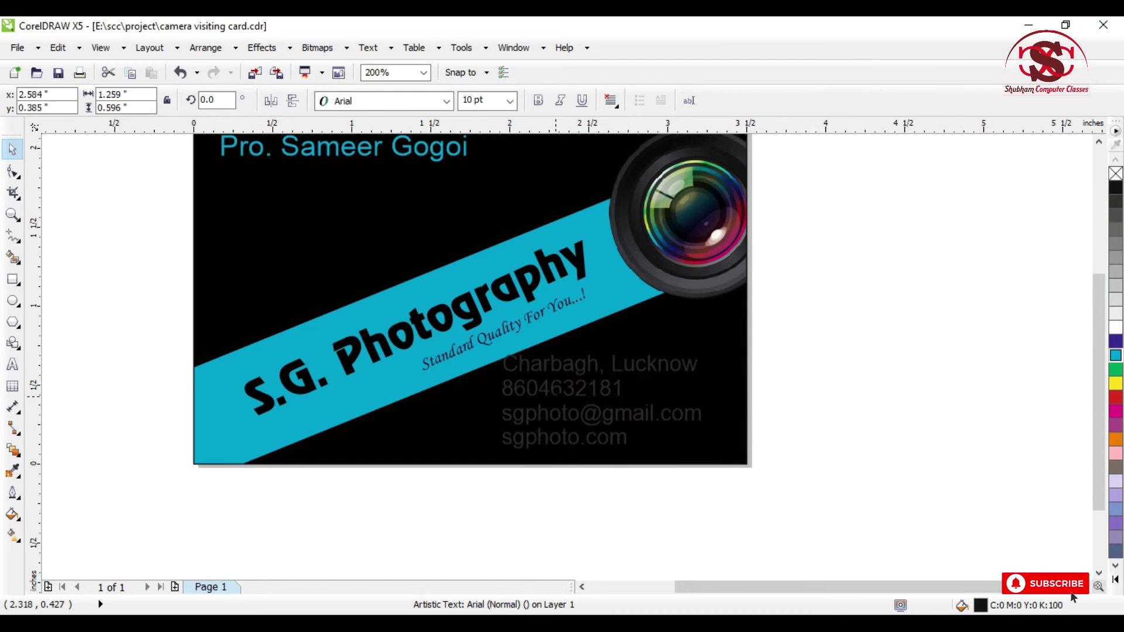
Fill the contact block with cyan and set its font to Univers Condensed
click(1115, 355)
scroll(638, 369, up, 2)
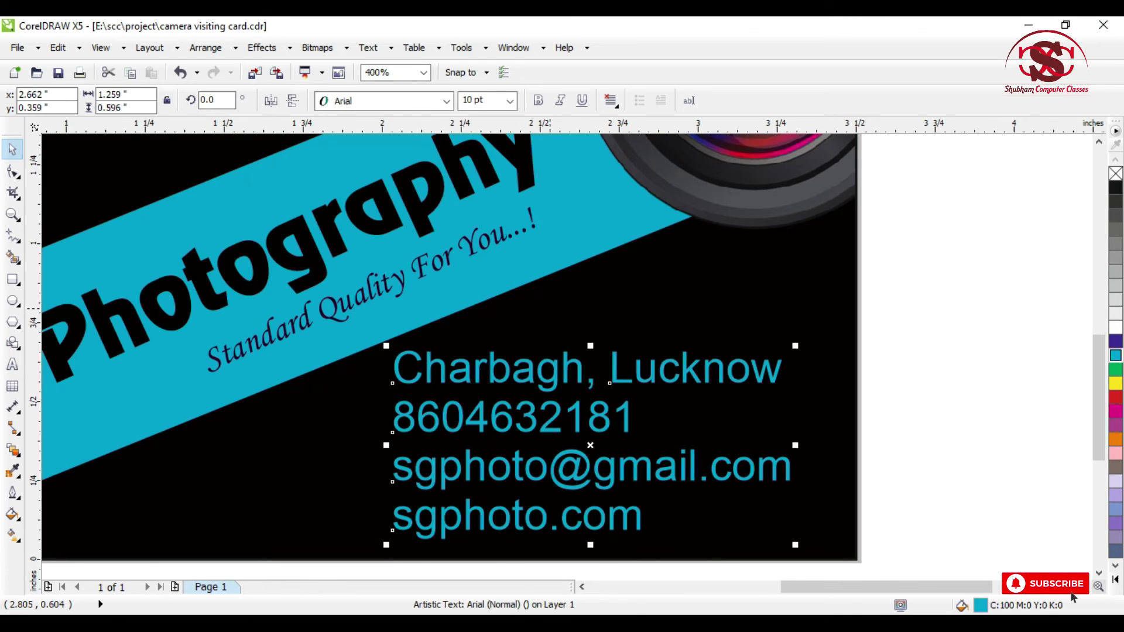
click(371, 103)
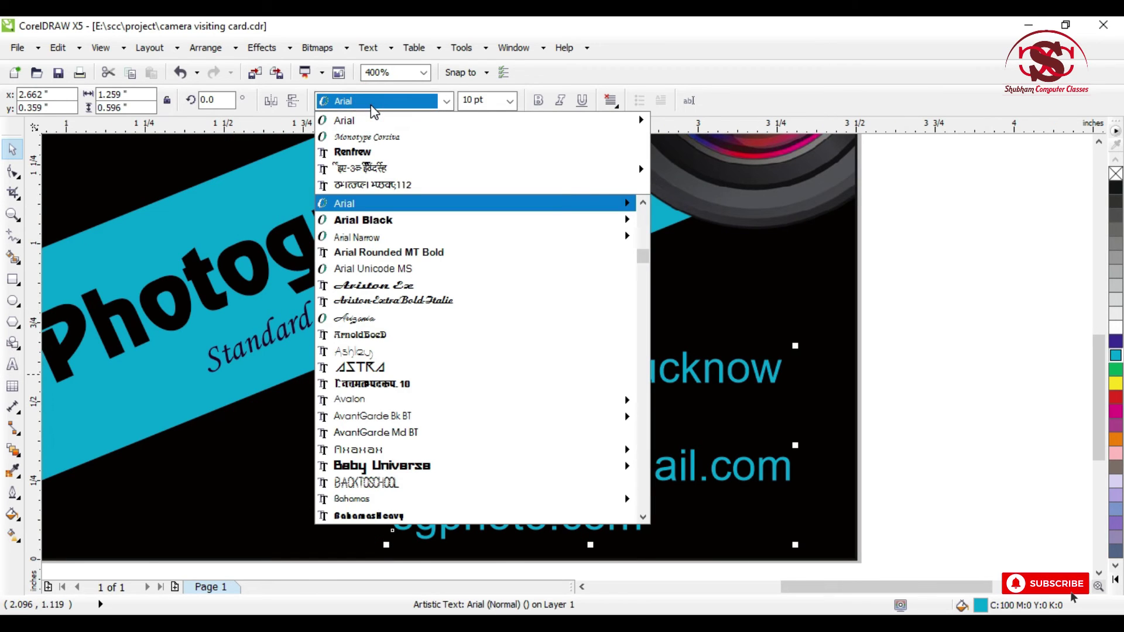
text(u)
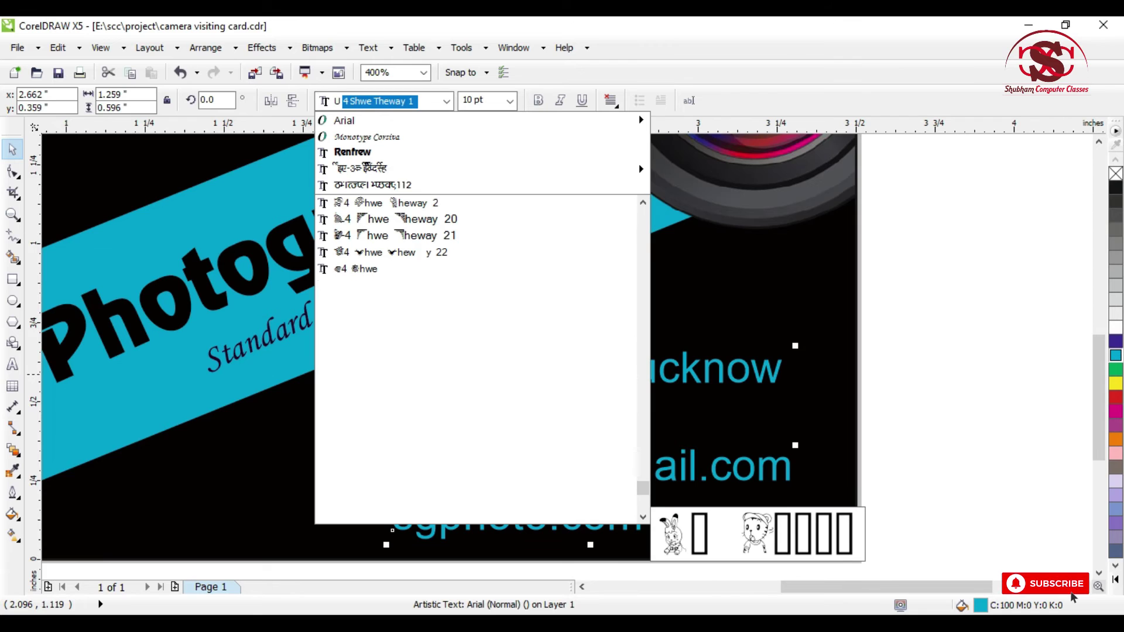
text(nivers c)
key(Return)
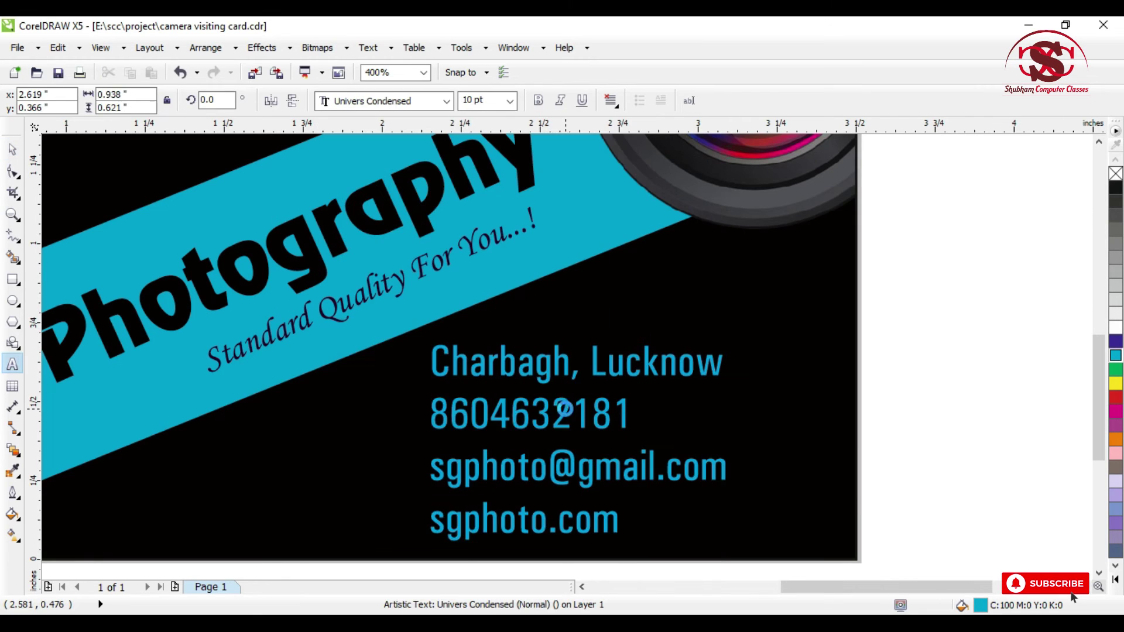
Right-align the contact lines and shift the block slightly closer to the card's right edge
key(ctrl+r)
click(12, 149)
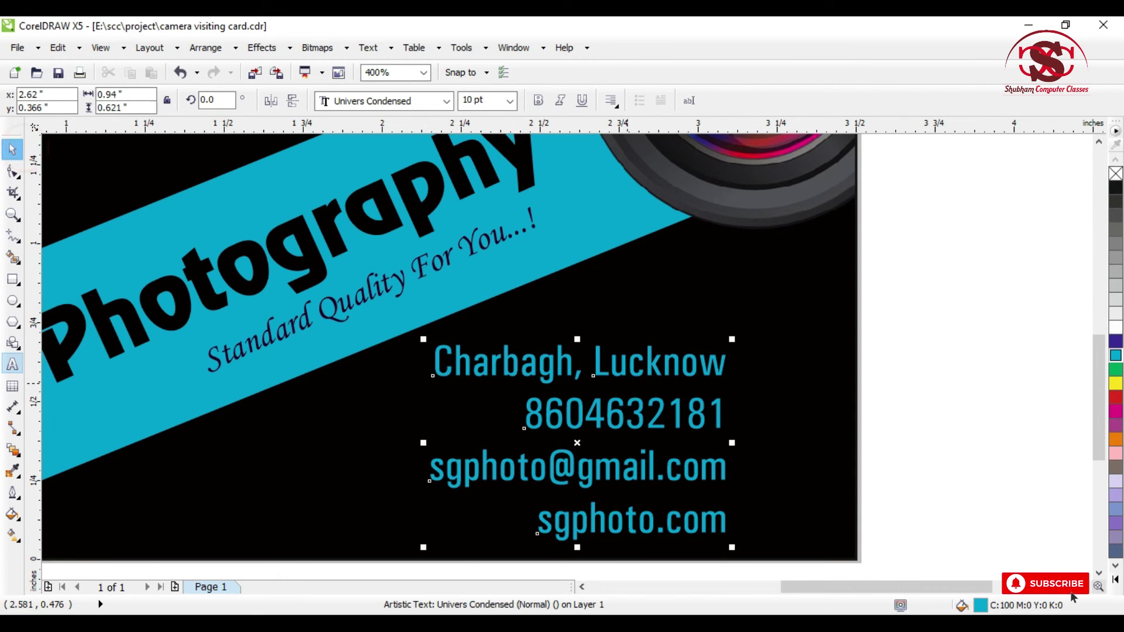
drag(662, 374, 716, 367)
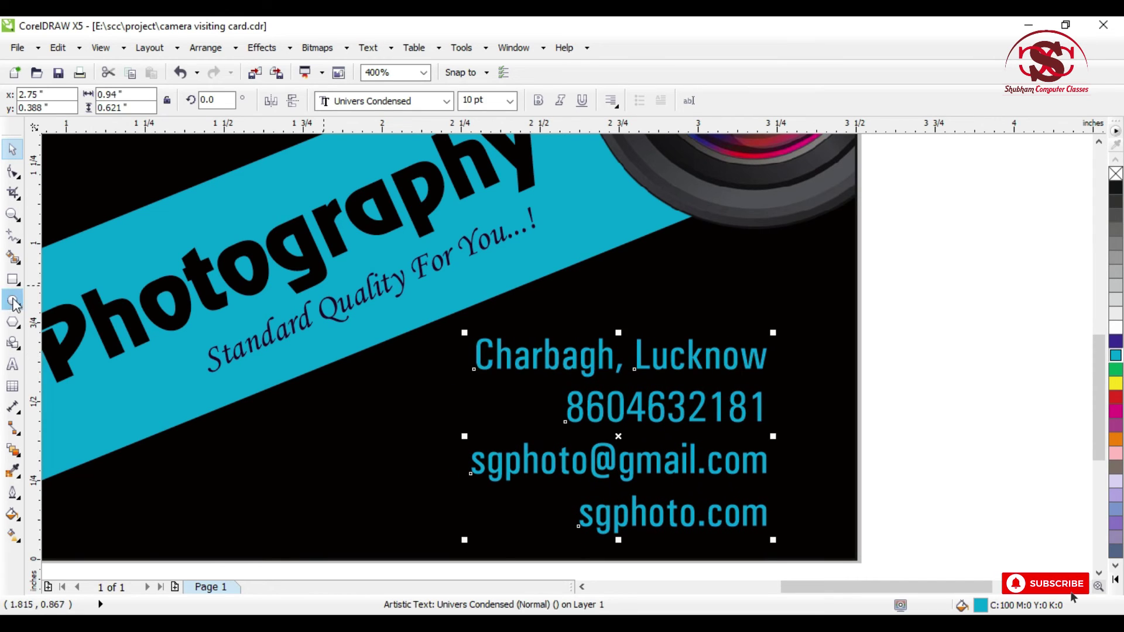
Draw a circle about 0.078 inch across after the address line, fill it with cyan and remove its outline
scroll(827, 358, up, 1)
drag(733, 330, 780, 378)
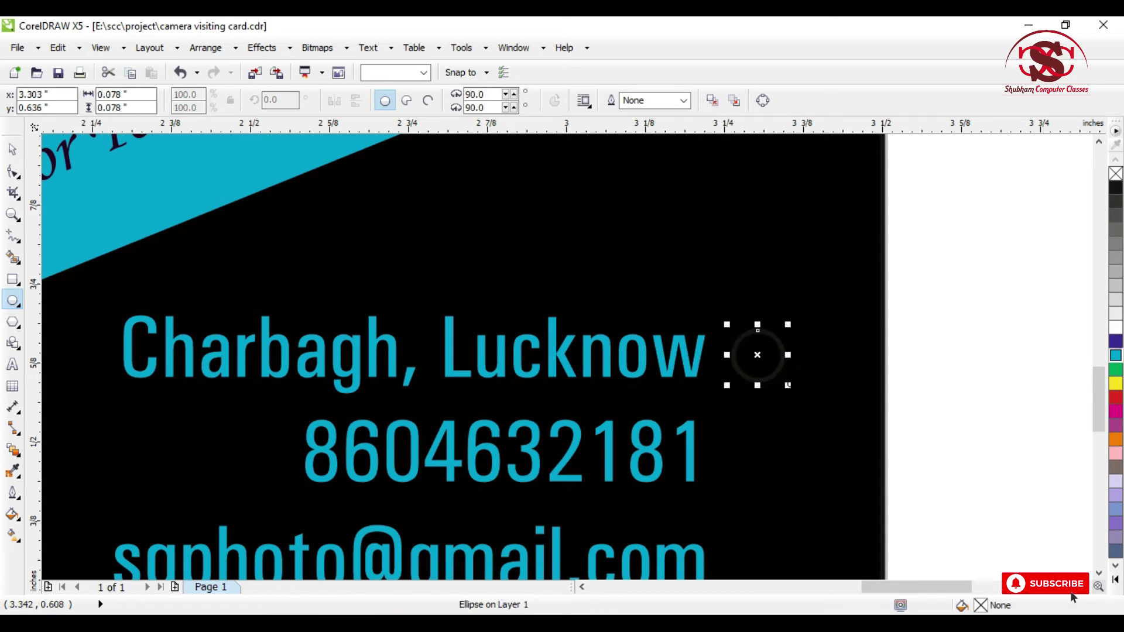
click(13, 152)
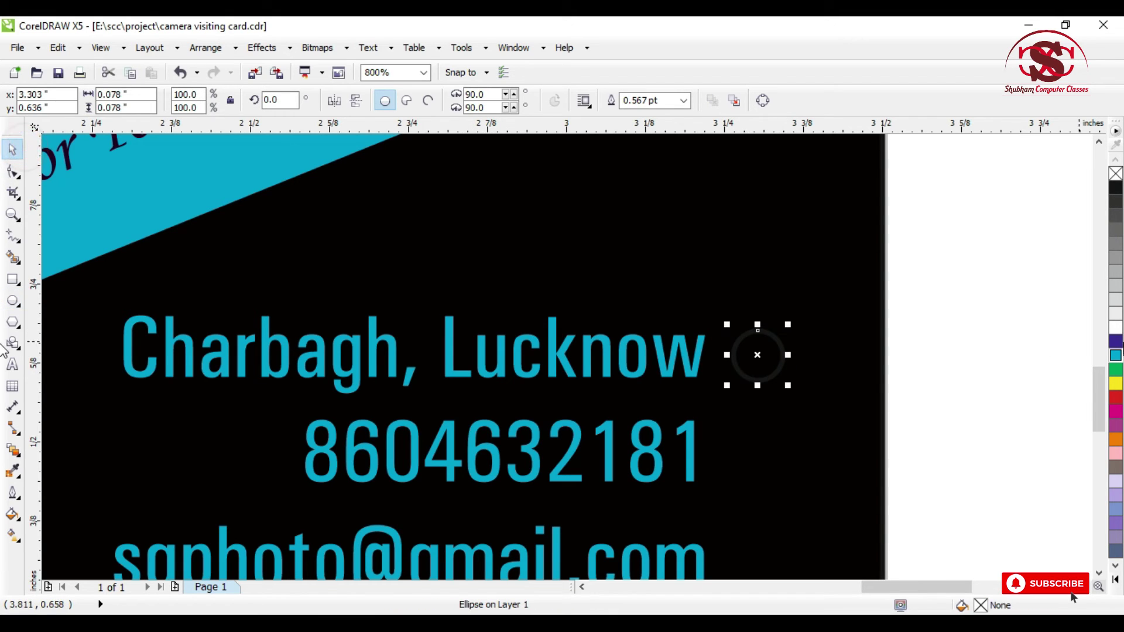
click(1115, 356)
right_click(1115, 175)
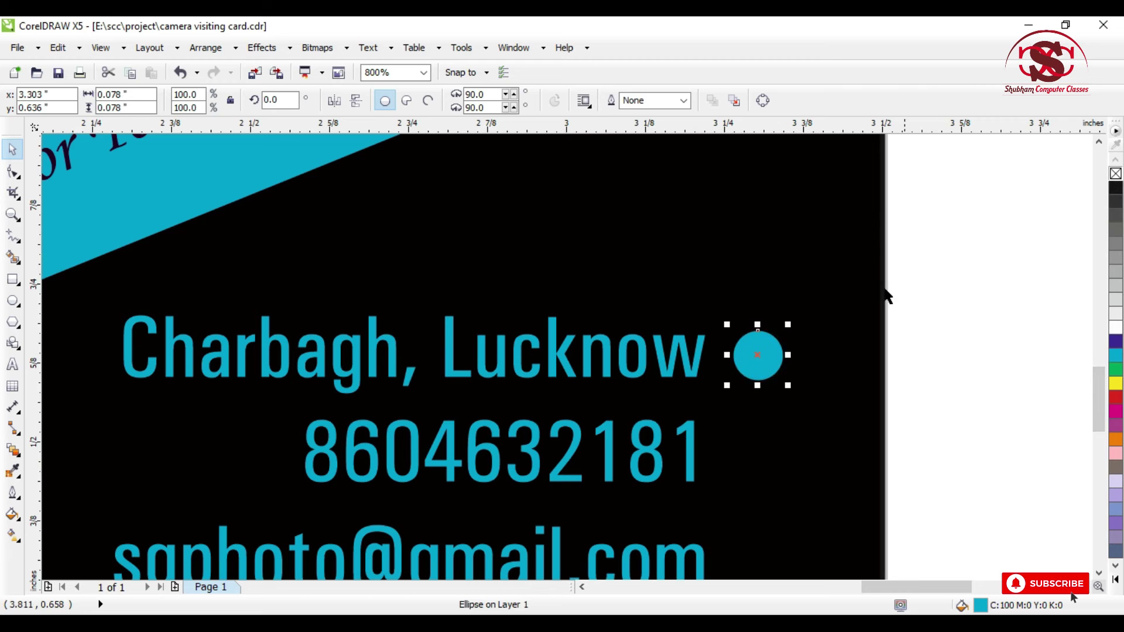
Enlarge the cyan circle to about 0.091 inch and make three evenly stepped copies below it
scroll(787, 325, up, 1)
drag(789, 319, 747, 419)
scroll(790, 320, down, 1)
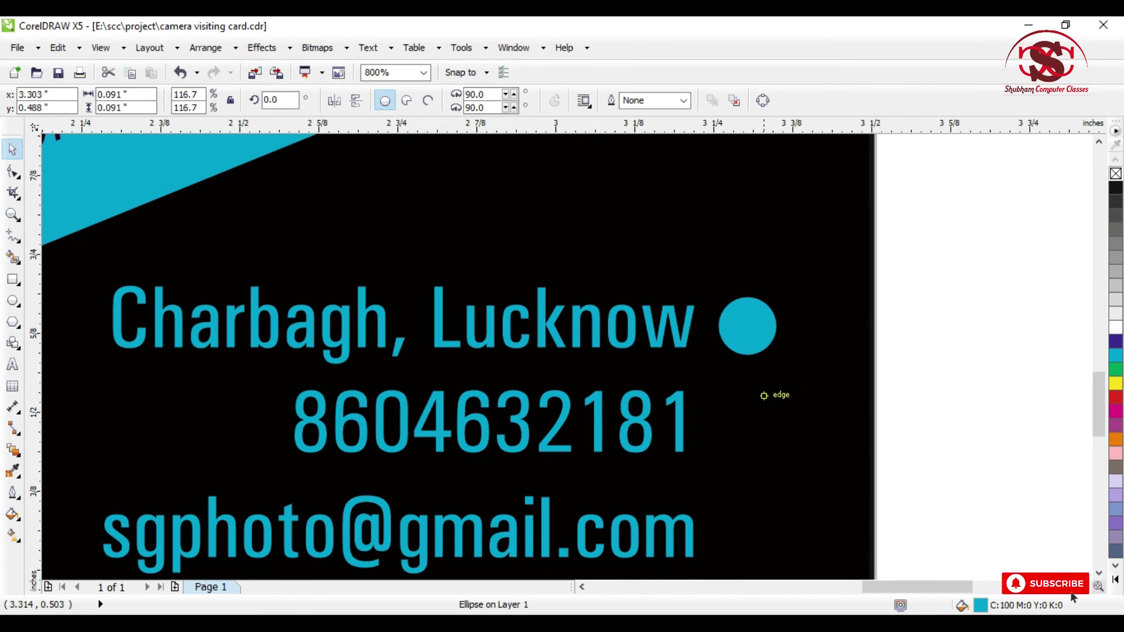
scroll(748, 419, down, 1)
key(ctrl+r)
key(ctrl+r)
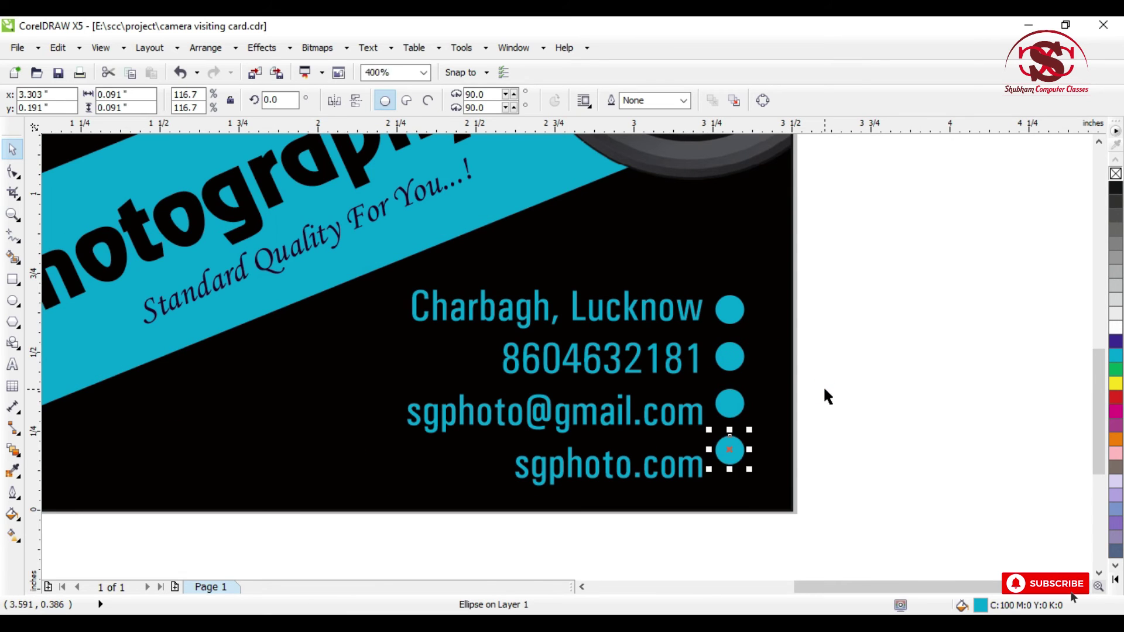
Move the lowest circle level with the website line and distribute all four circles evenly in the vertical direction
scroll(725, 491, up, 2)
drag(750, 346, 747, 410)
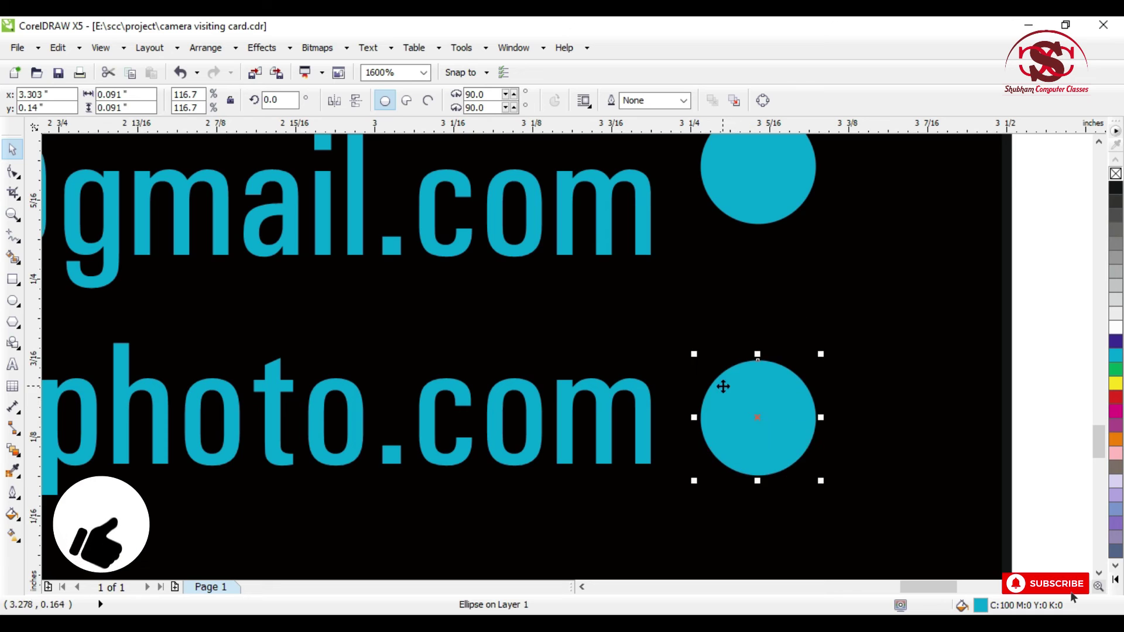
scroll(722, 386, down, 2)
drag(863, 180, 675, 462)
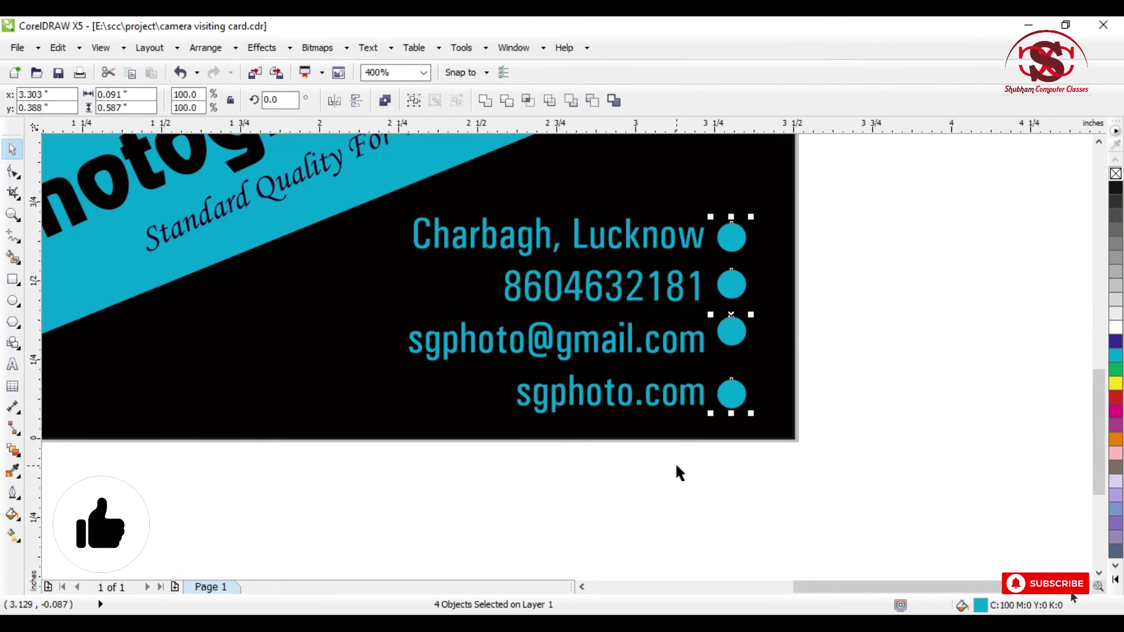
key(shift+e)
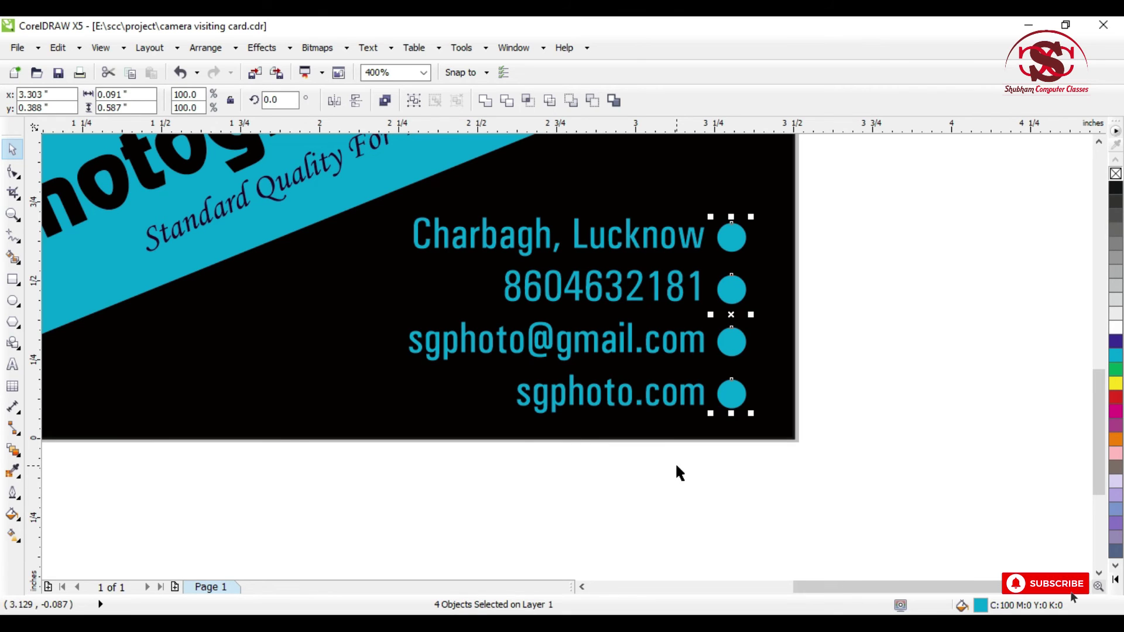
click(675, 462)
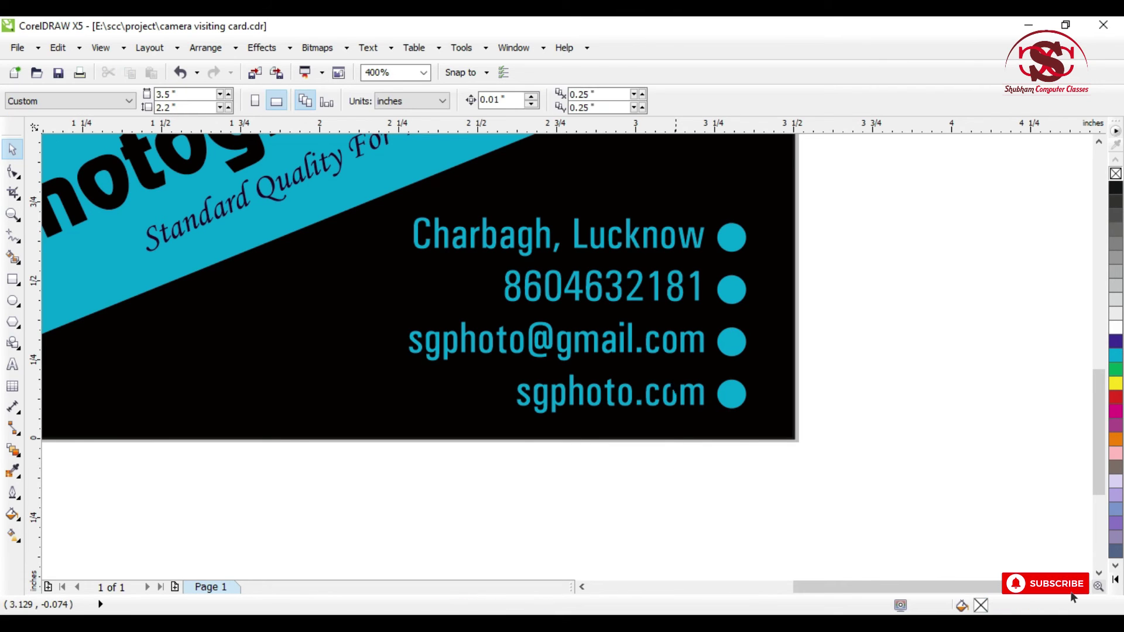
Copy the contact block beside the card and replace the copy's text with the letters A, M, E and W on separate lines
drag(676, 287, 1060, 286)
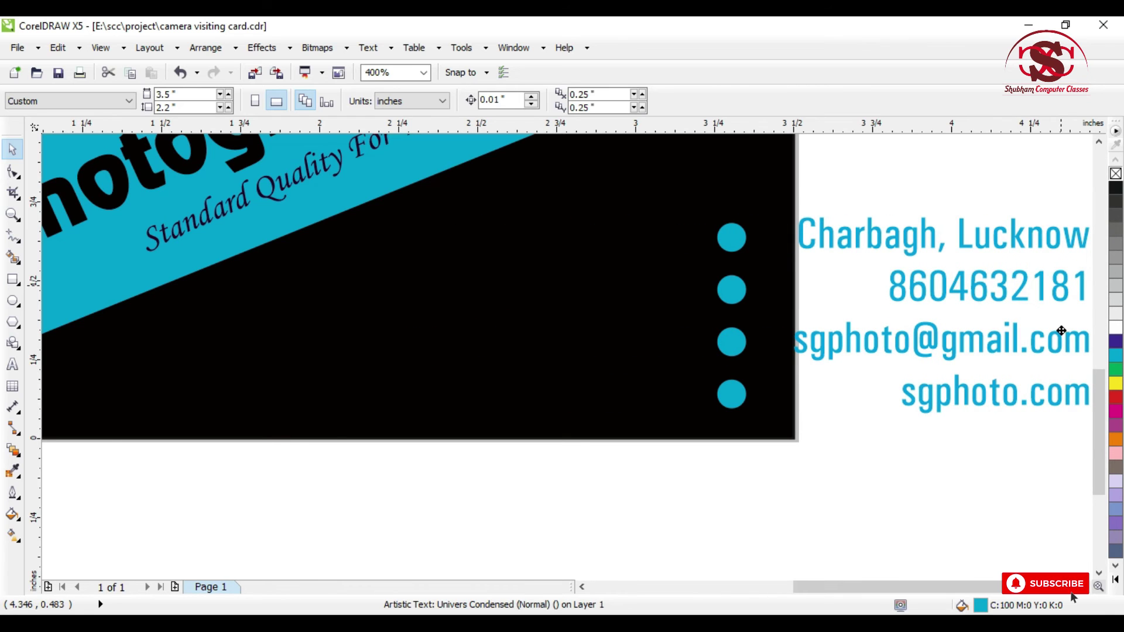
key(ctrl+v)
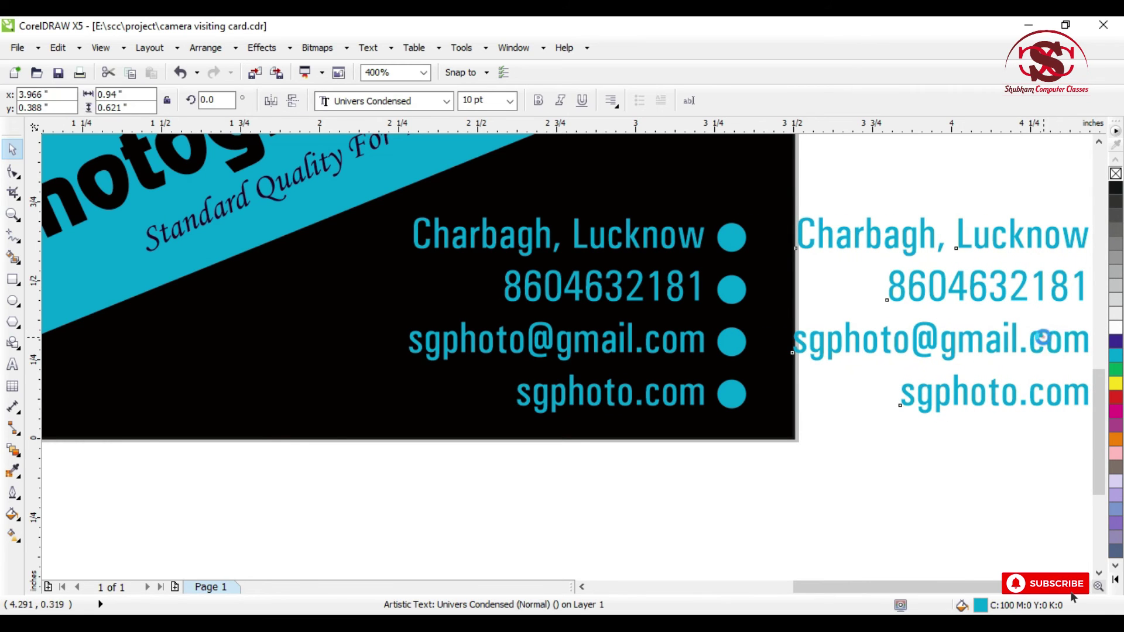
double_click(1043, 337)
key(ctrl+a)
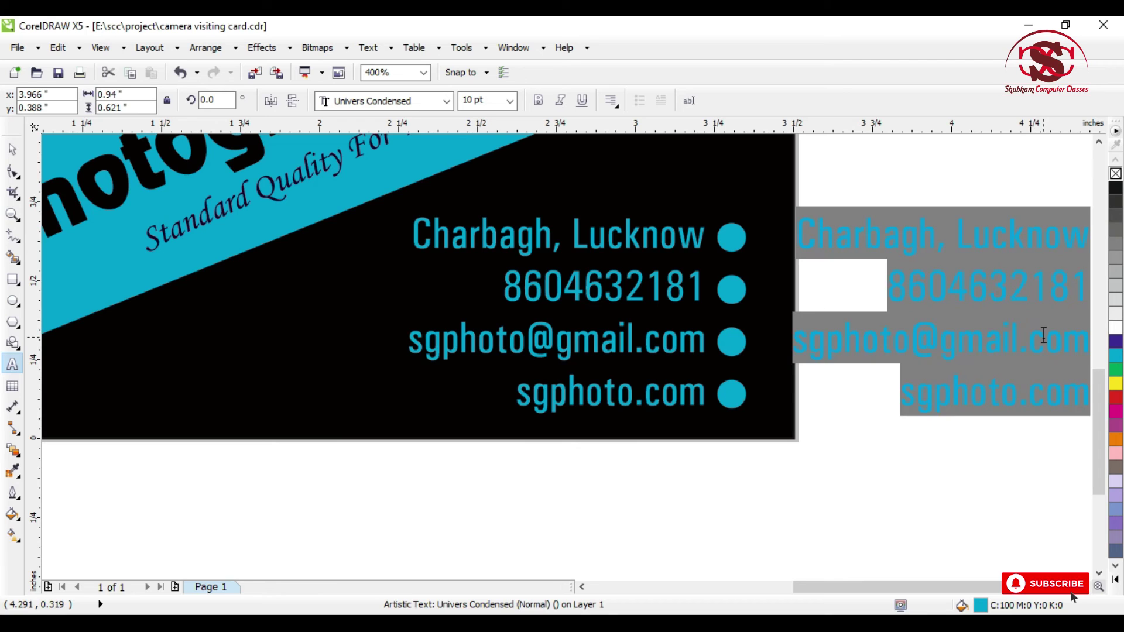
text(A)
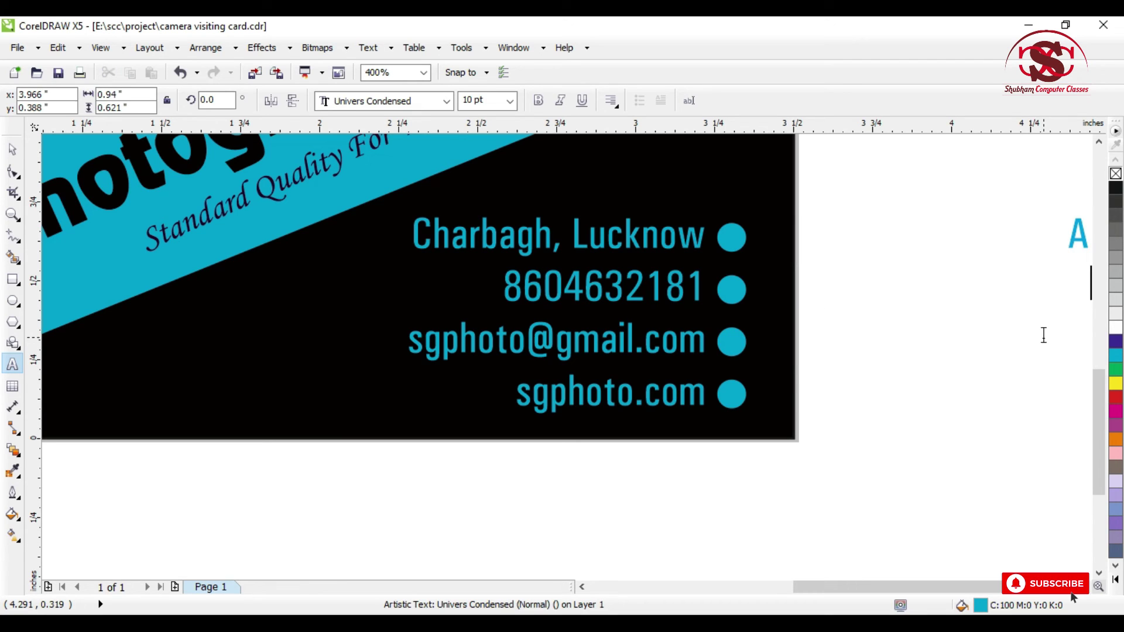
key(Return)
text(M)
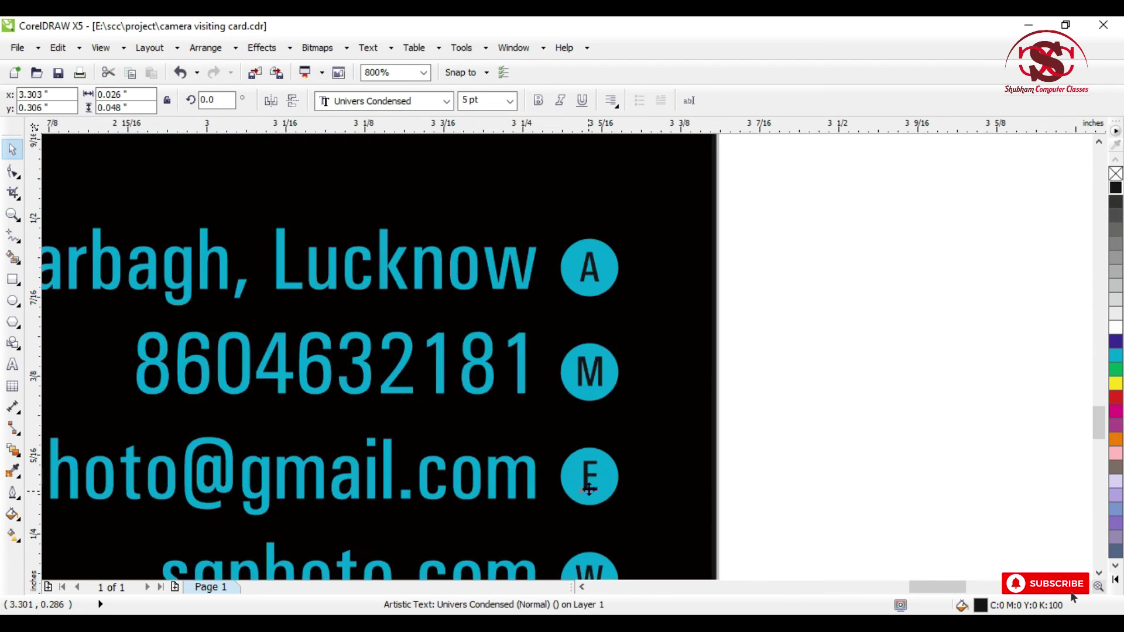
Centre the black letters E and W on their circles beside the e-mail and website lines
scroll(590, 468, up, 2)
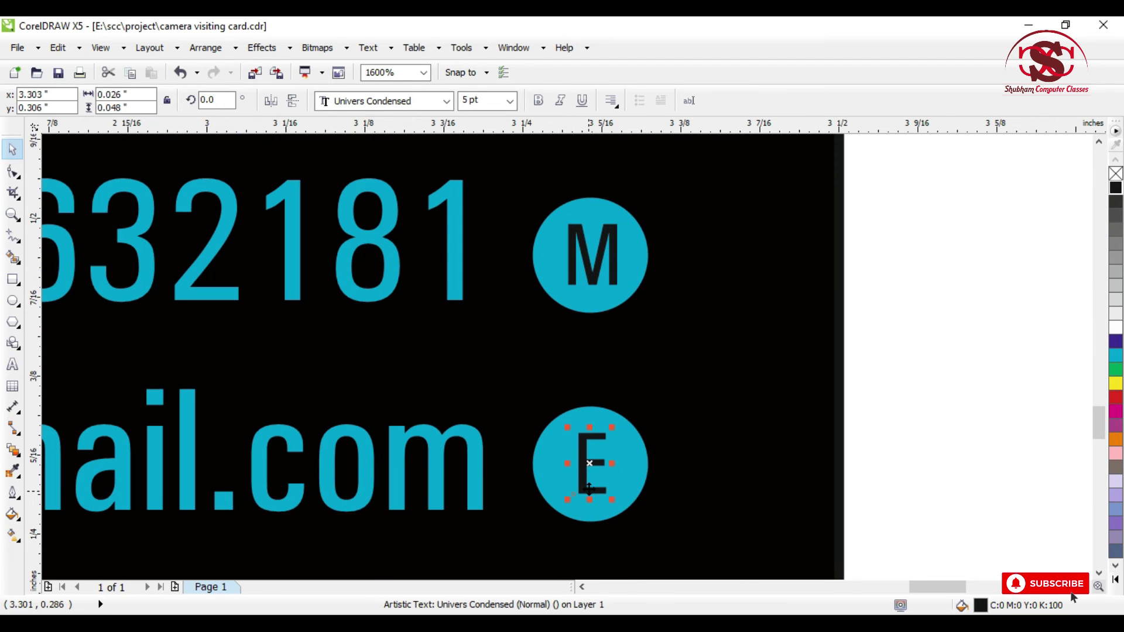
scroll(611, 497, up, 1)
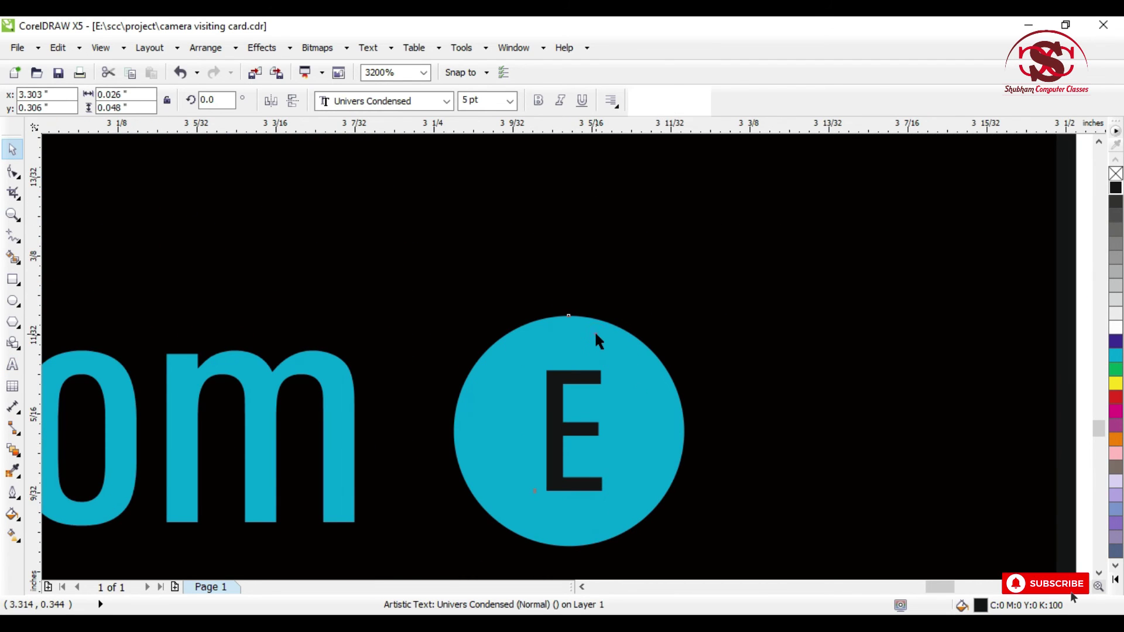
shift+click(595, 330)
scroll(595, 334, down, 2)
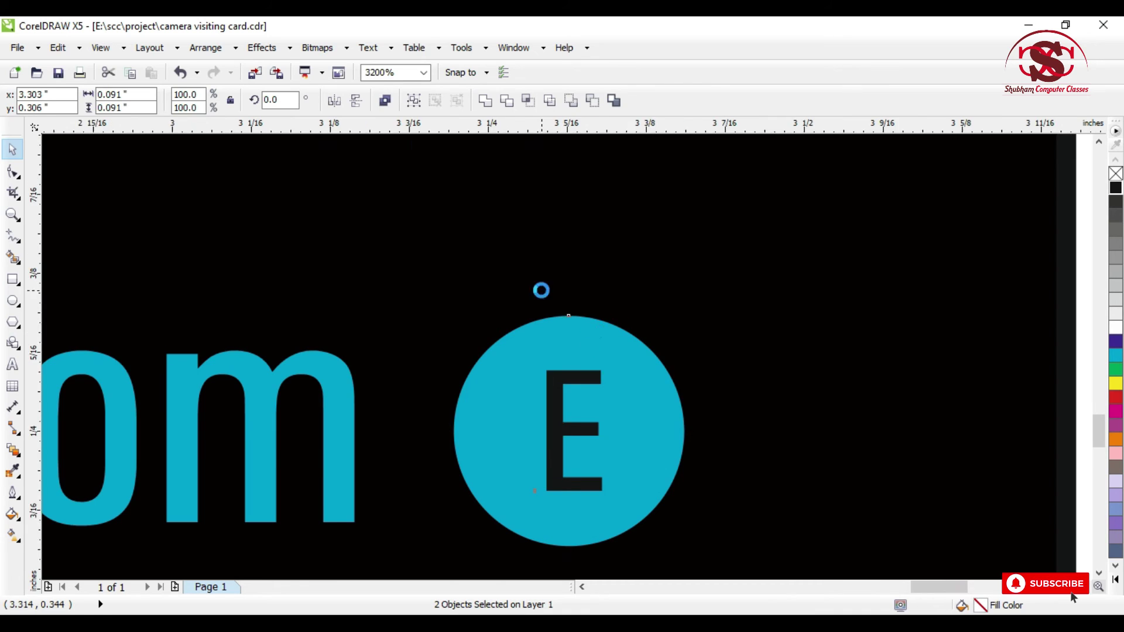
click(548, 426)
scroll(548, 426, up, 1)
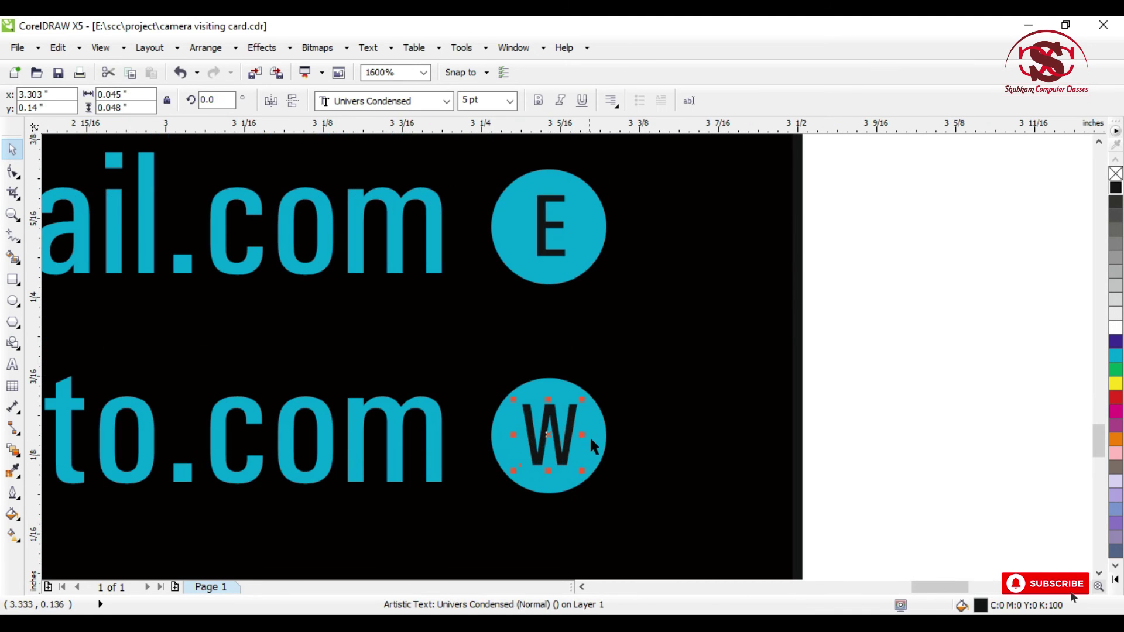
shift+click(592, 436)
click(865, 452)
scroll(865, 453, down, 5)
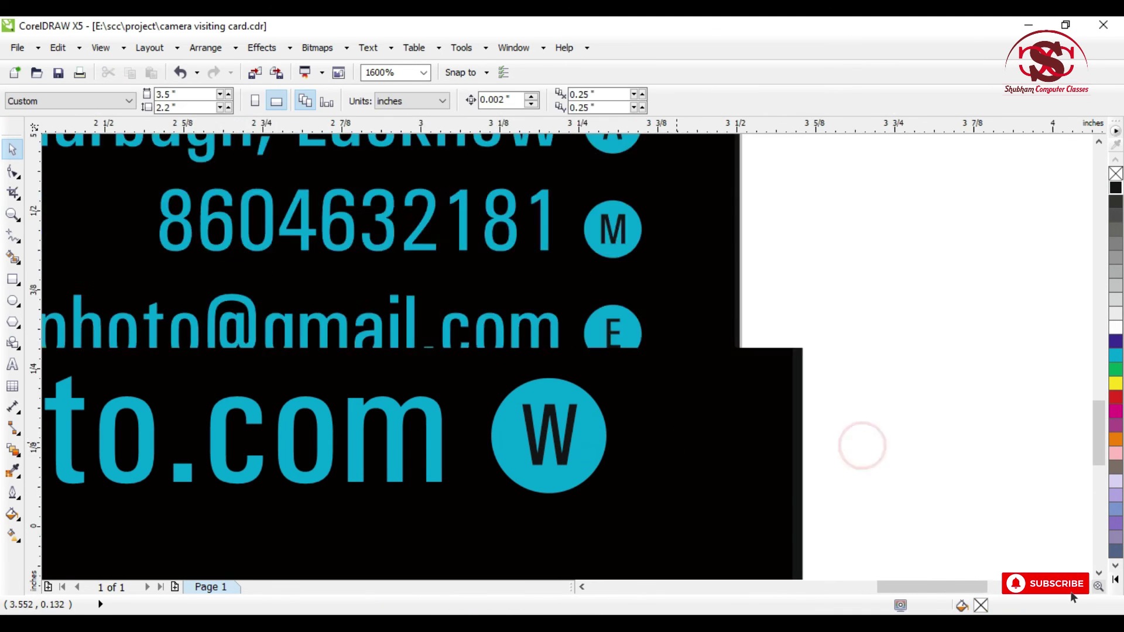
Place a copy of the complete card design beside the original, leaving a small gap between them
key(ctrl+a)
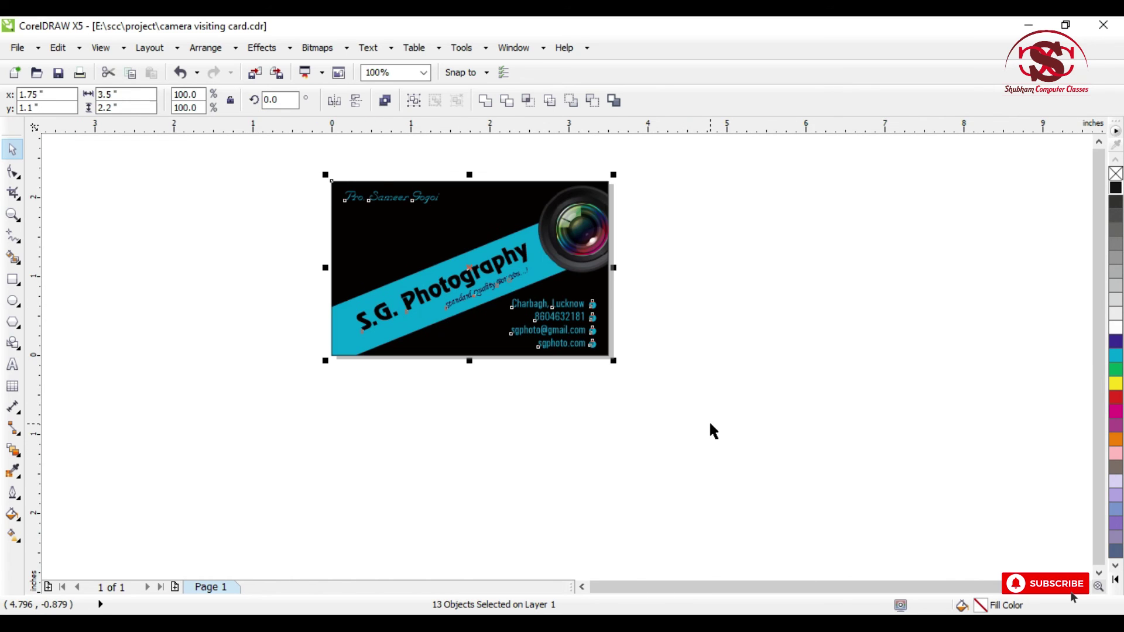
key(shift+F2)
click(975, 419)
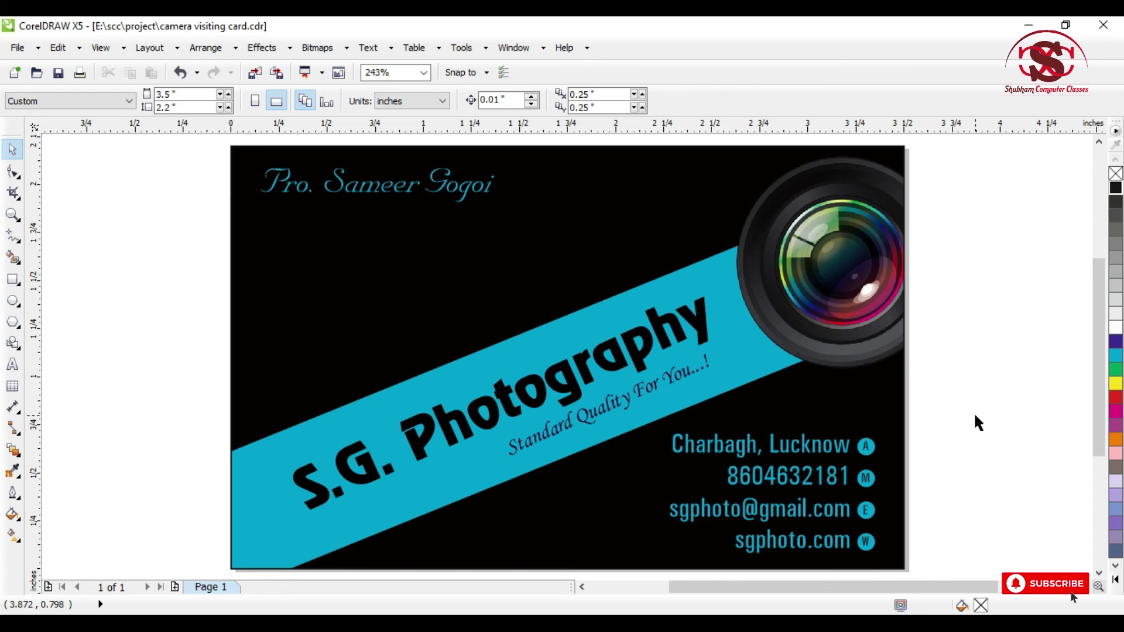
click(549, 258)
key(F3)
drag(583, 347, 774, 345)
click(907, 431)
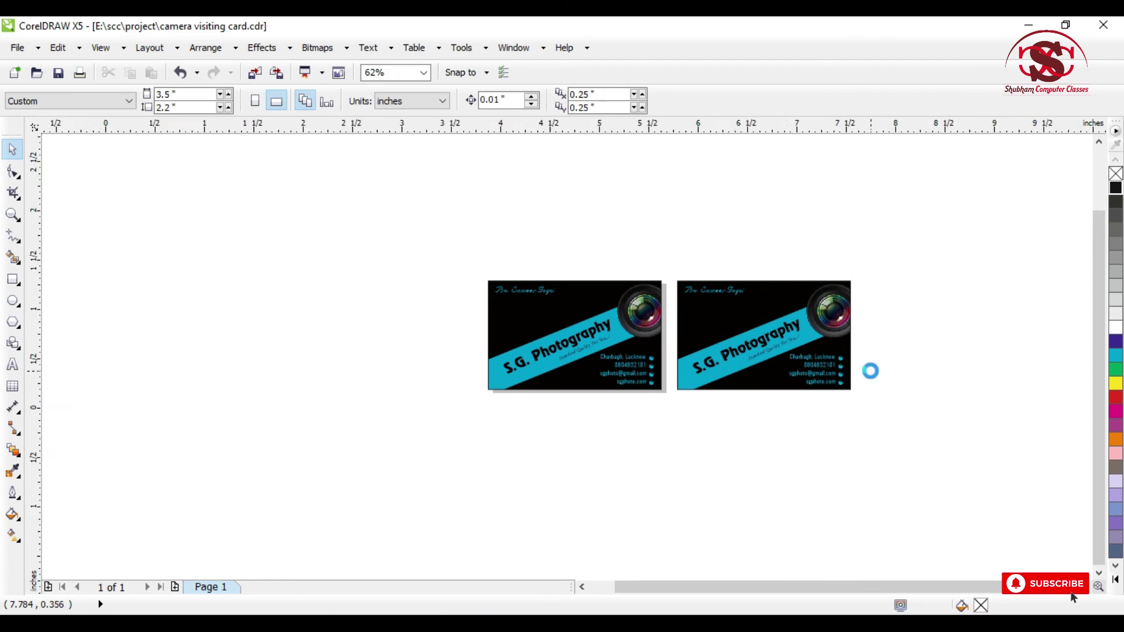
scroll(869, 372, up, 2)
scroll(852, 395, down, 1)
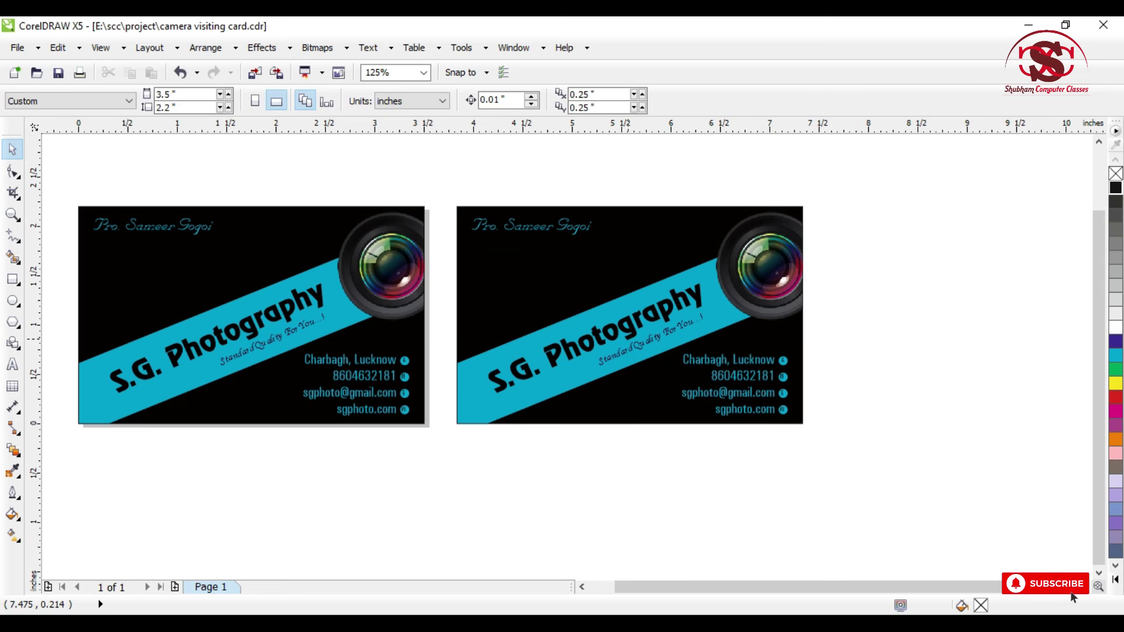
Fill the copied card's background with dark red using CMYK values C 0, M 100, Y 100, K 50
click(629, 409)
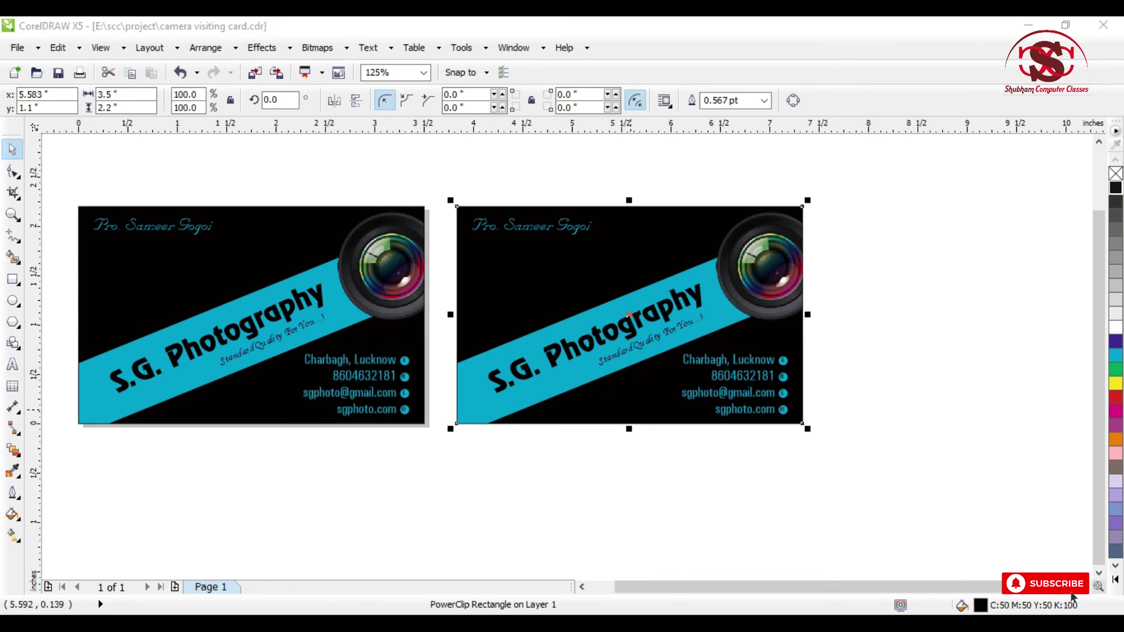
key(shift+F11)
drag(572, 151, 665, 228)
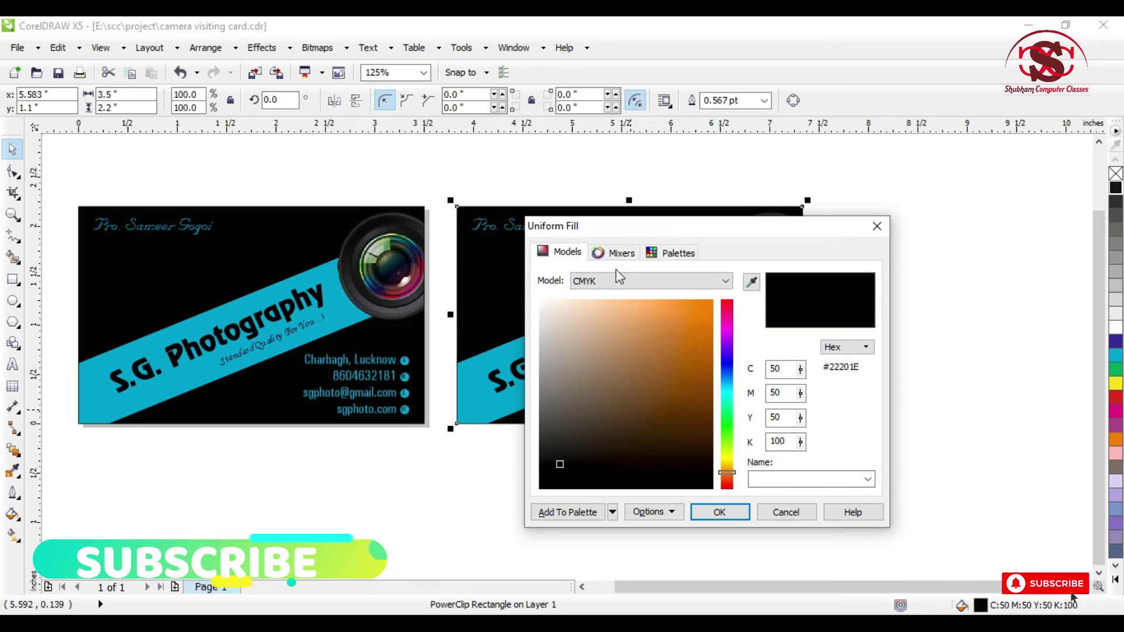
double_click(773, 369)
text(0)
key(Tab)
text(100)
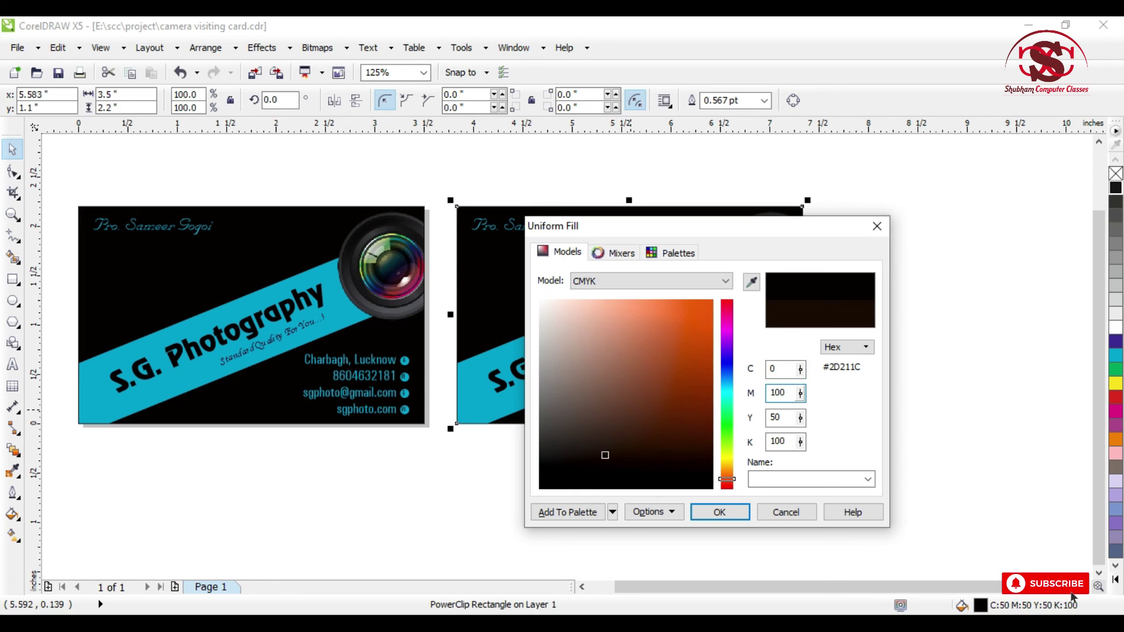
key(Tab)
text(100)
key(Tab)
text(50)
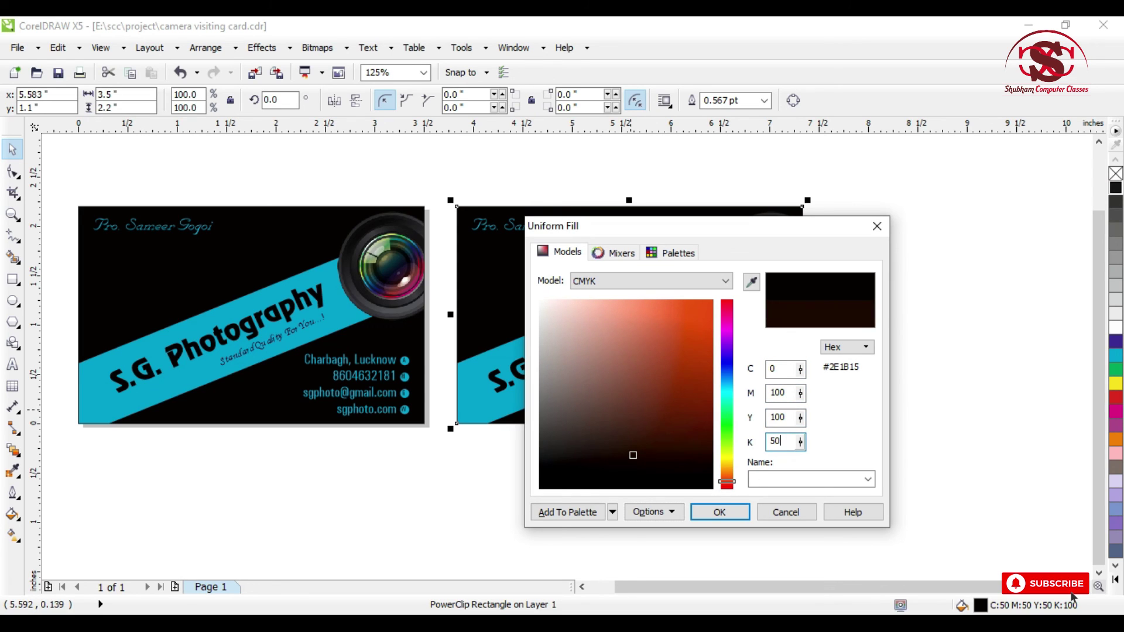
key(Return)
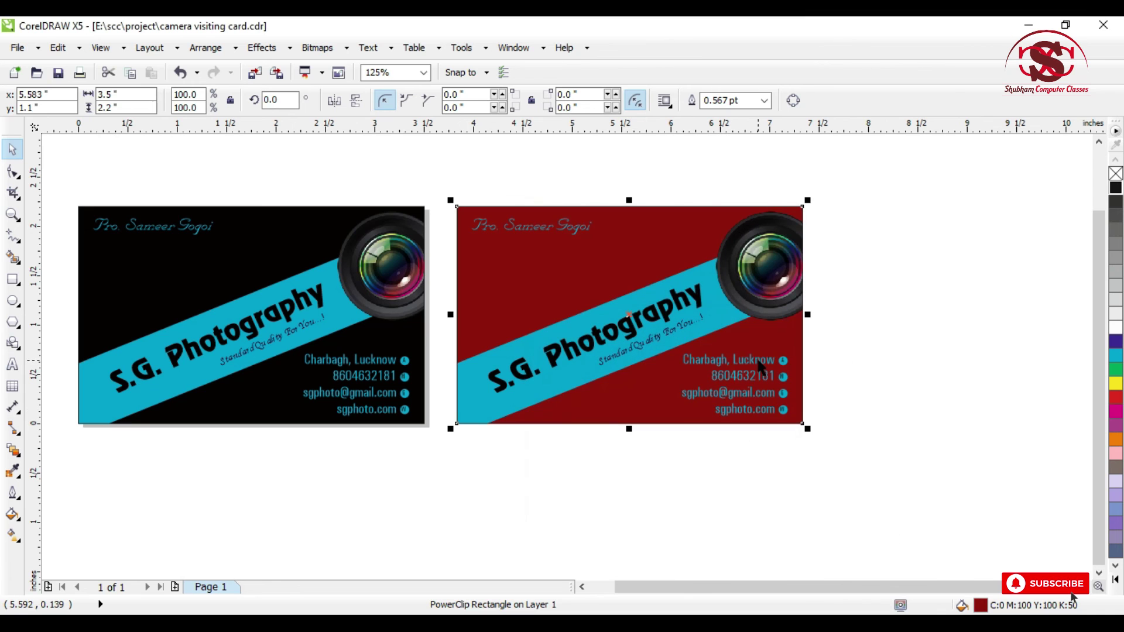
Edit the PowerClip contents of the dark red card, recolour its diagonal band orange and finish editing
scroll(644, 270, up, 1)
scroll(630, 281, down, 2)
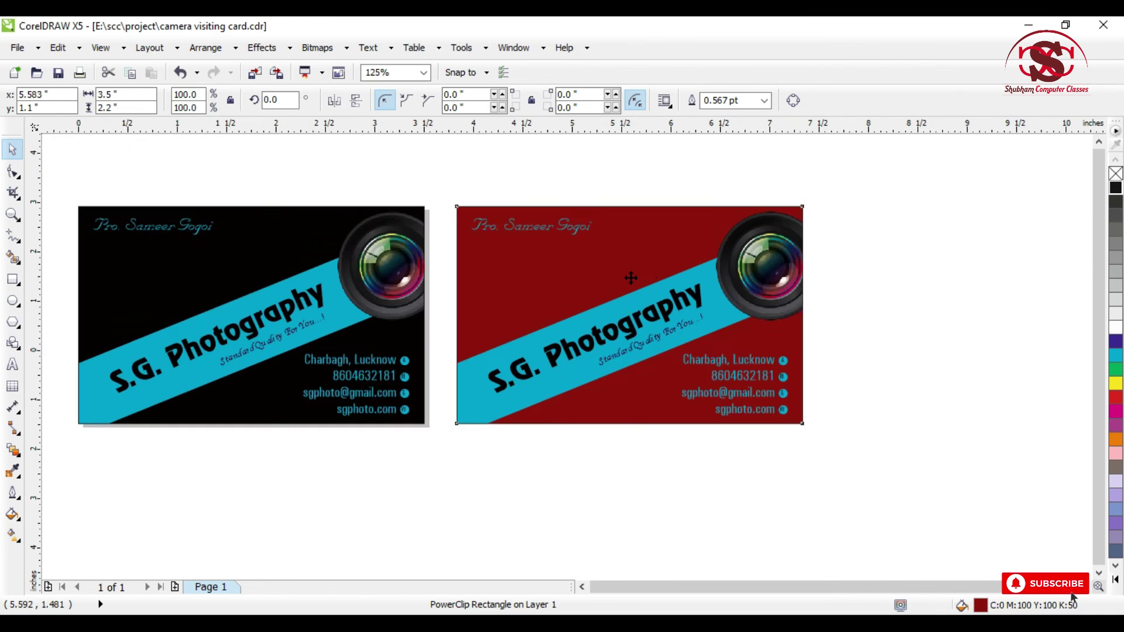
click(837, 281)
scroll(649, 316, up, 1)
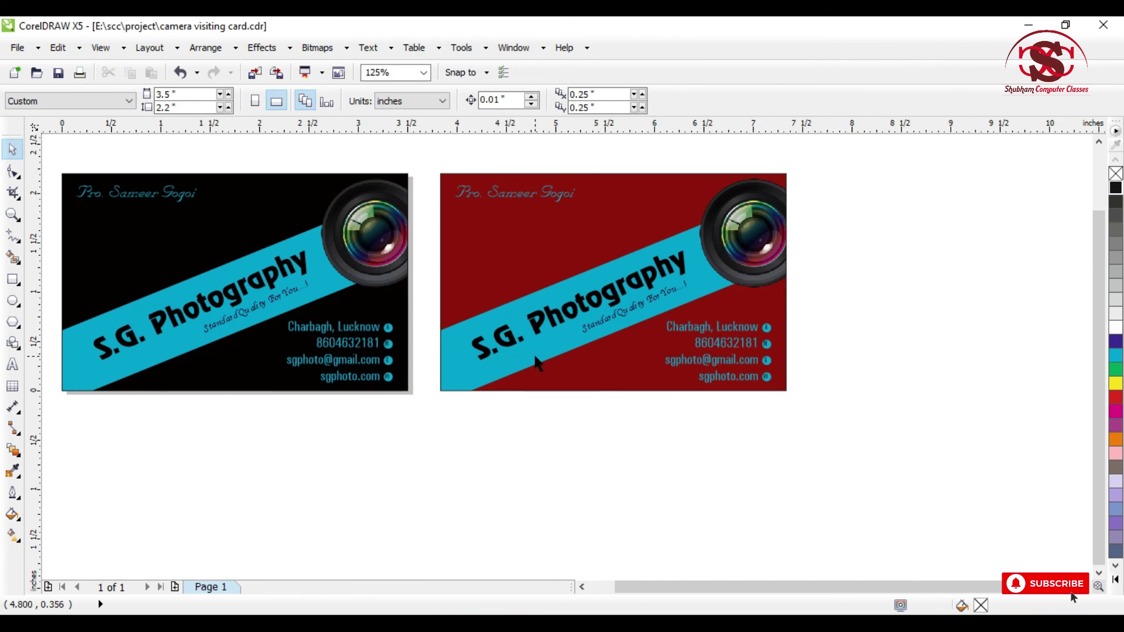
ctrl+click(533, 355)
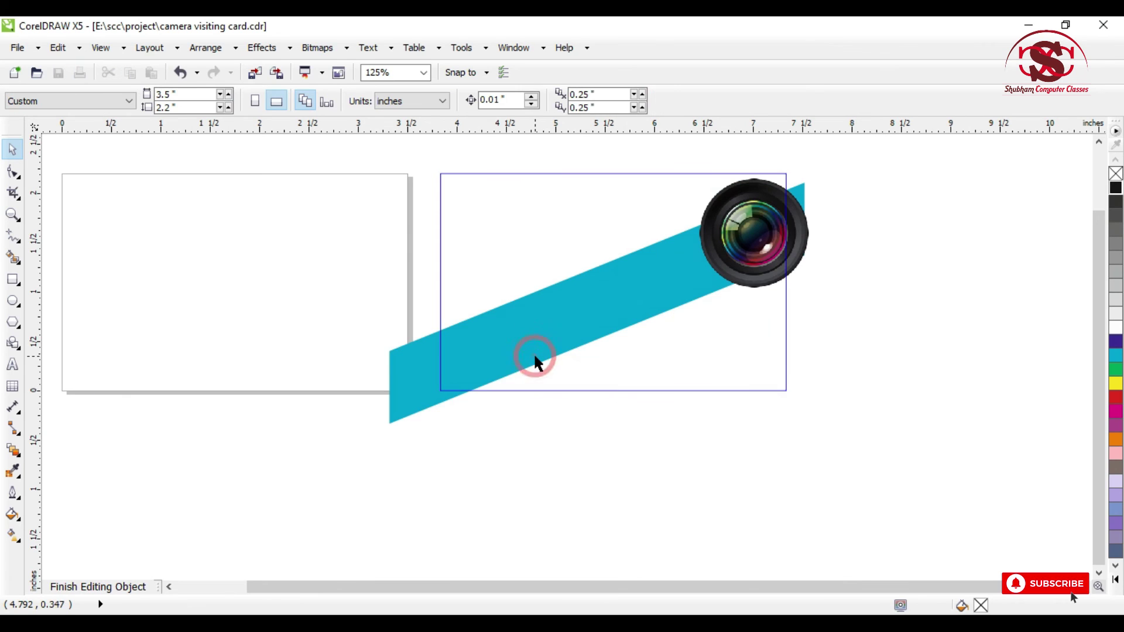
click(413, 401)
click(1114, 440)
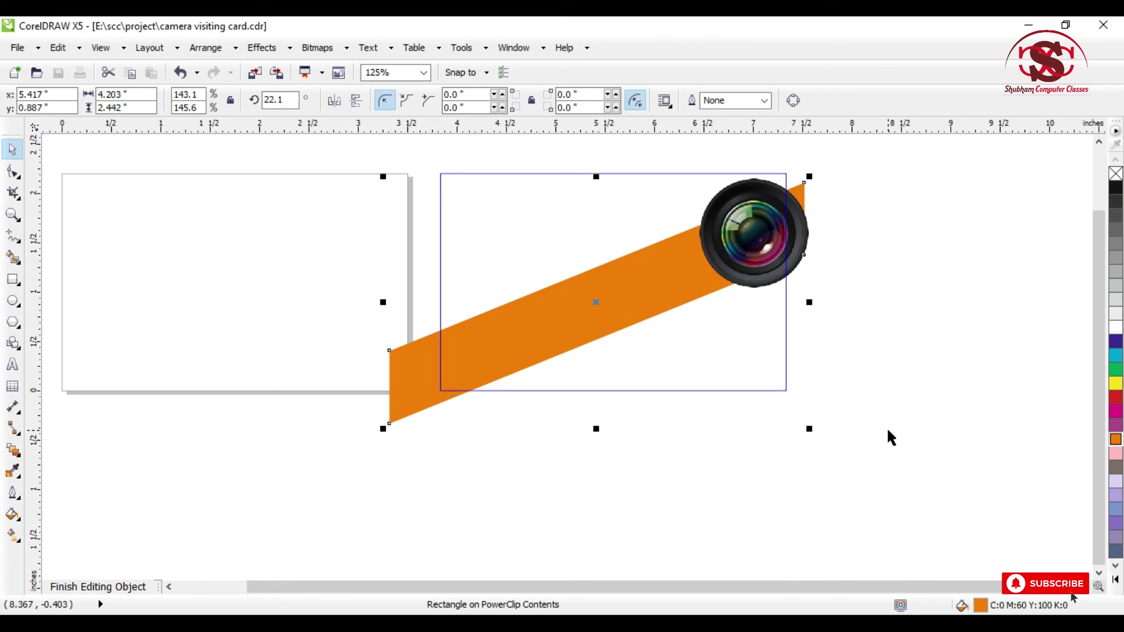
click(879, 361)
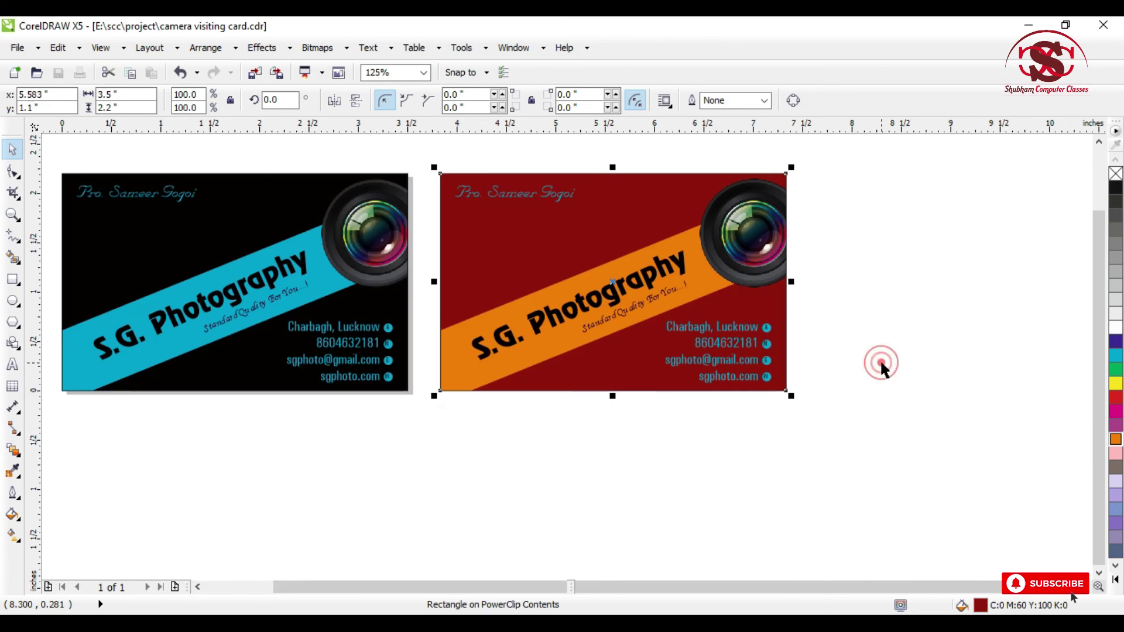
click(880, 403)
Fill the proprietor's name on the dark red card with white and select its contact text block
scroll(515, 191, up, 1)
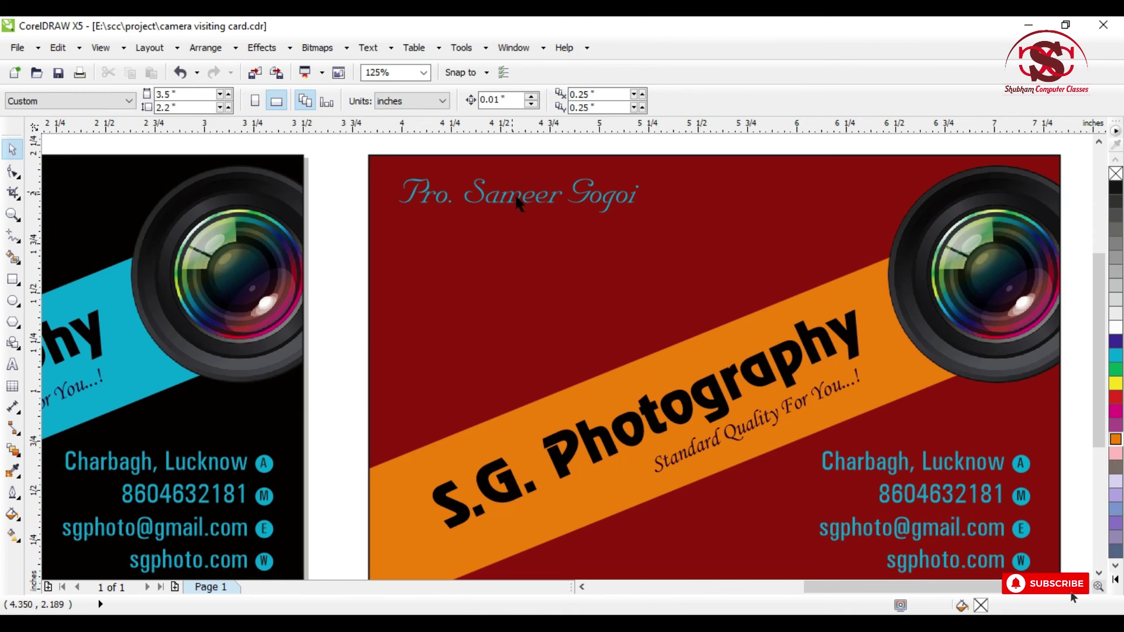
click(518, 196)
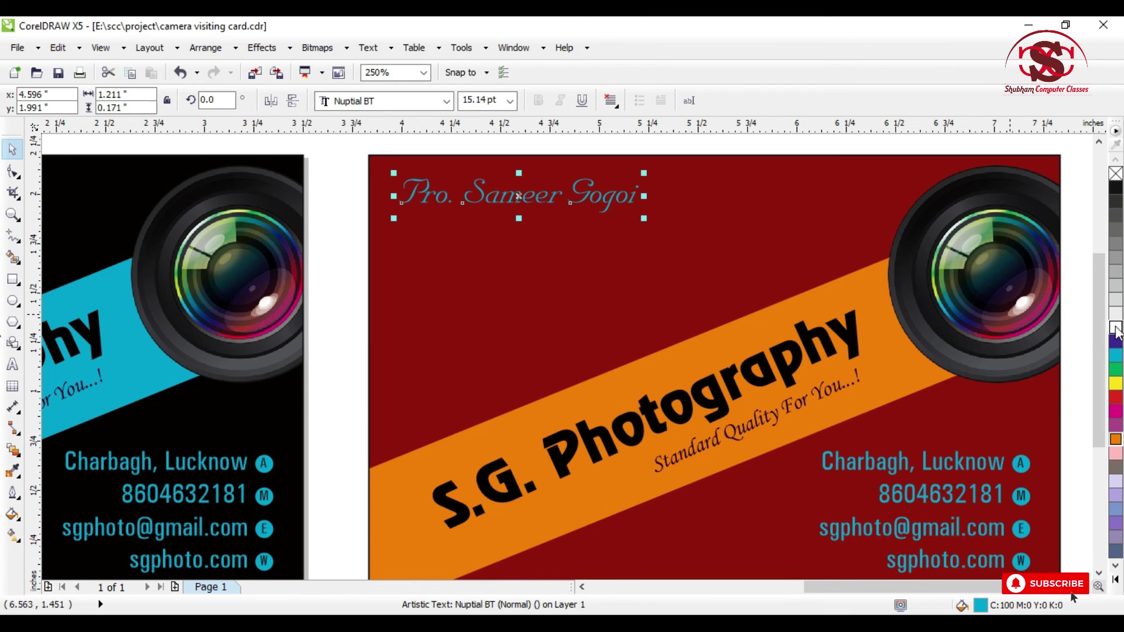
scroll(647, 240, down, 1)
drag(898, 328, 840, 409)
scroll(840, 409, up, 1)
click(810, 405)
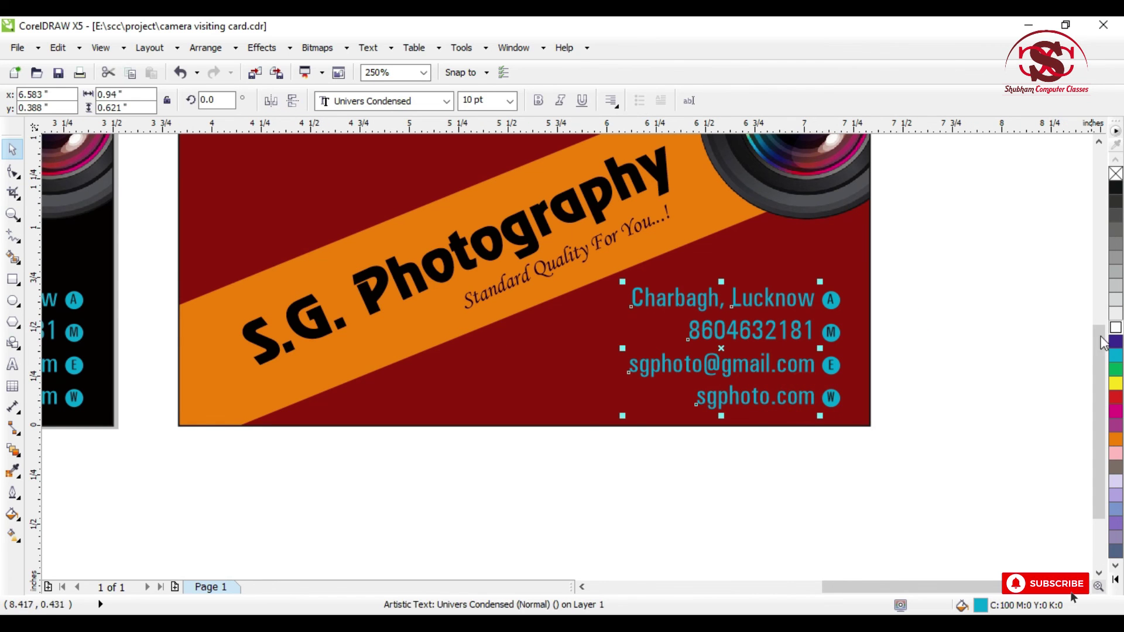